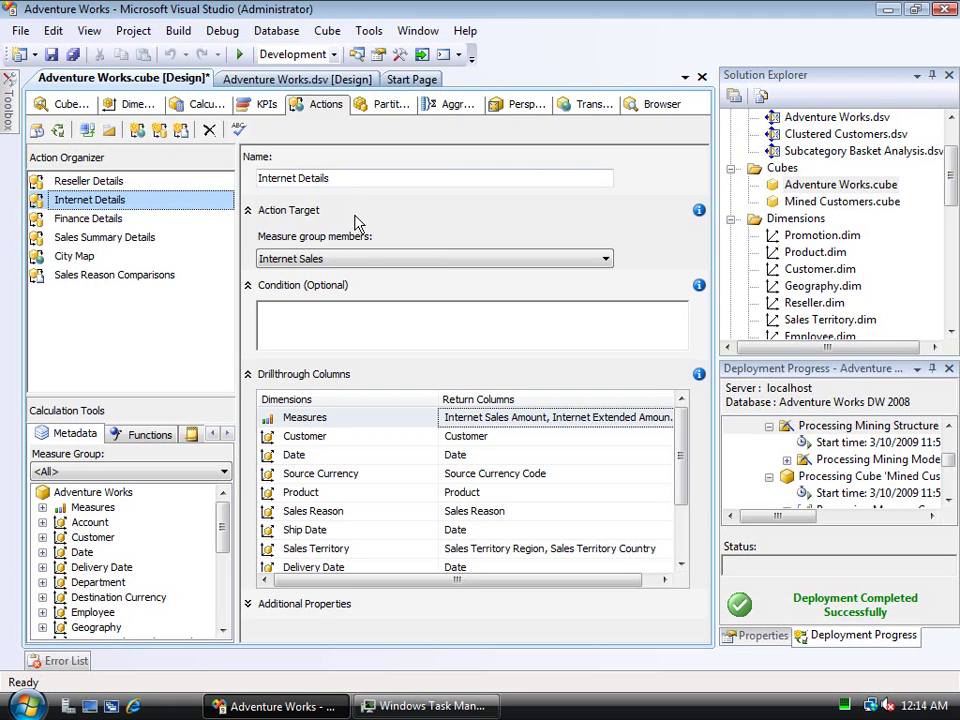
left_click(365, 258)
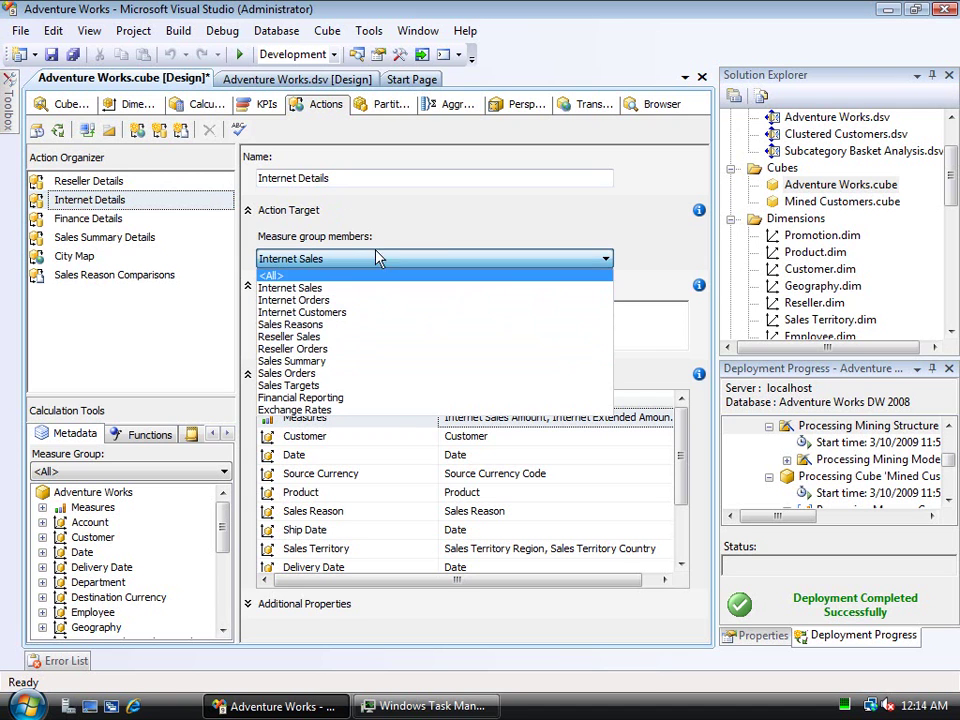
left_click(422, 222)
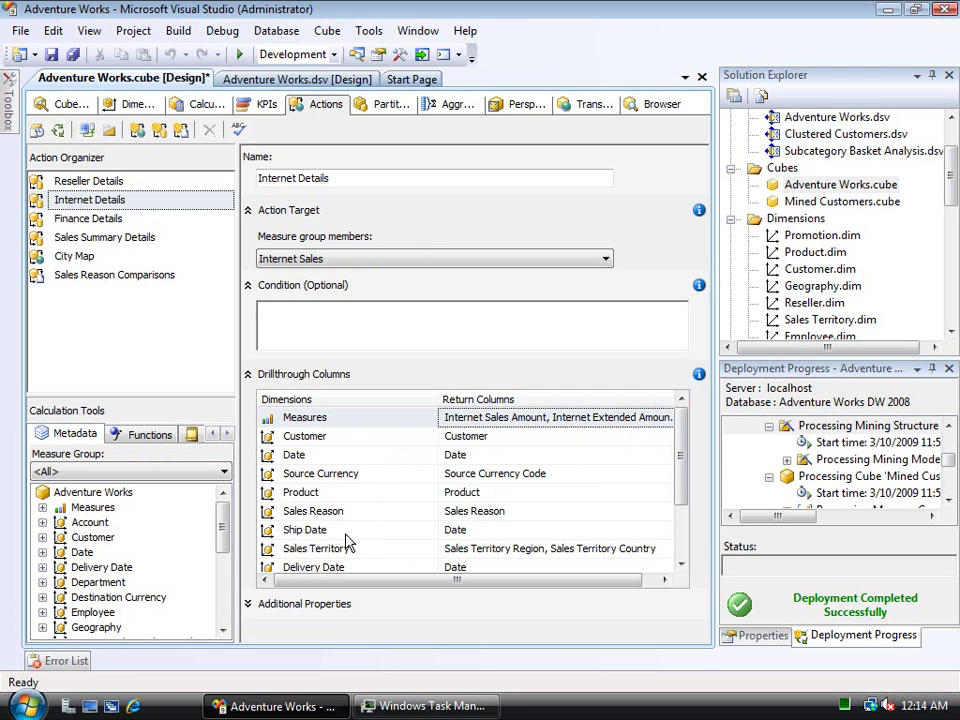
Review the Internet Details action's Maximum rows and 'Drillthrough...' caption, then switch to the cube Browser.
left_click(248, 604)
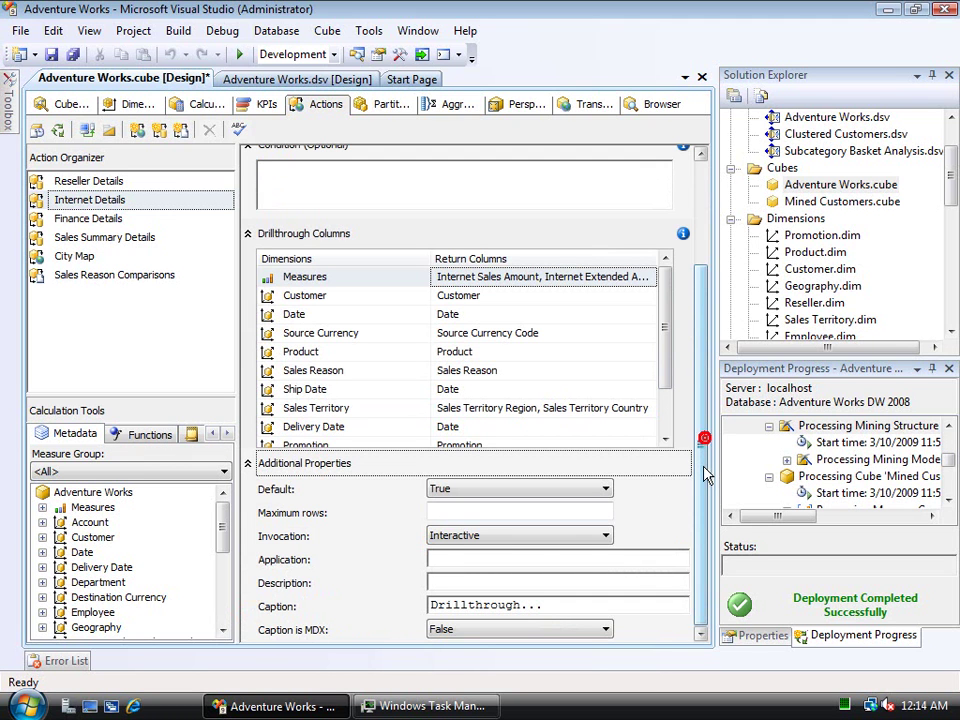
left_click(443, 512)
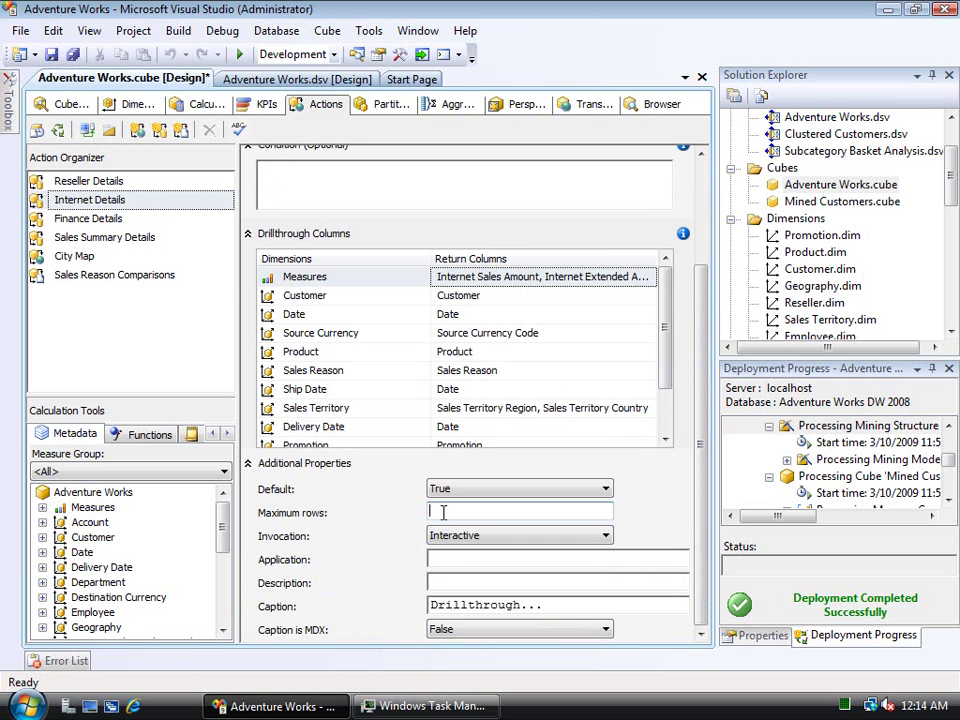
left_click_drag(546, 606, 424, 604)
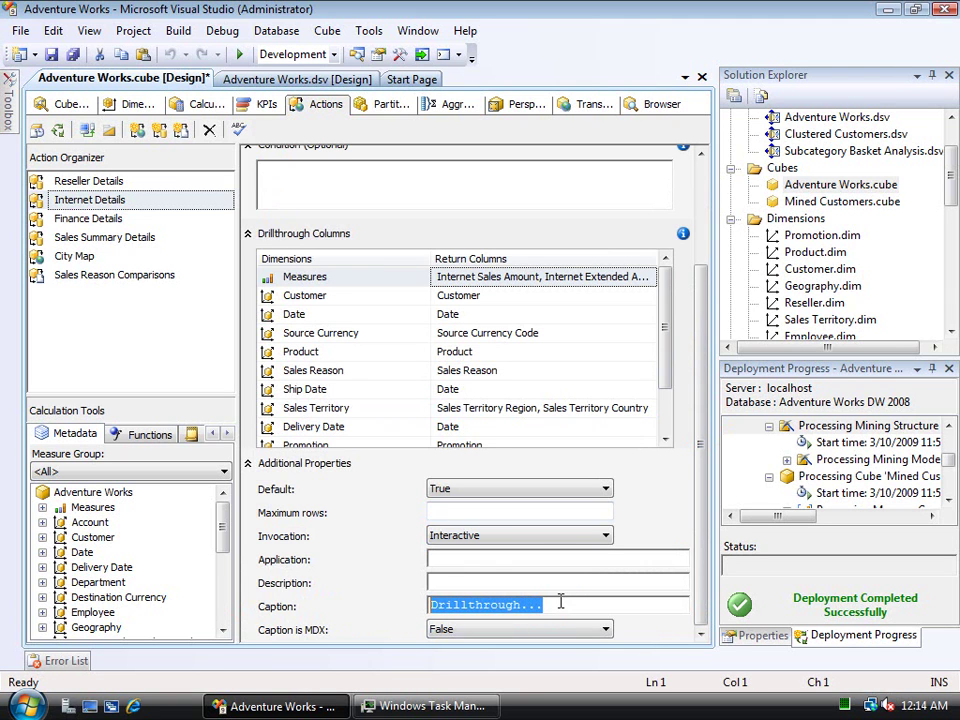
left_click(559, 601)
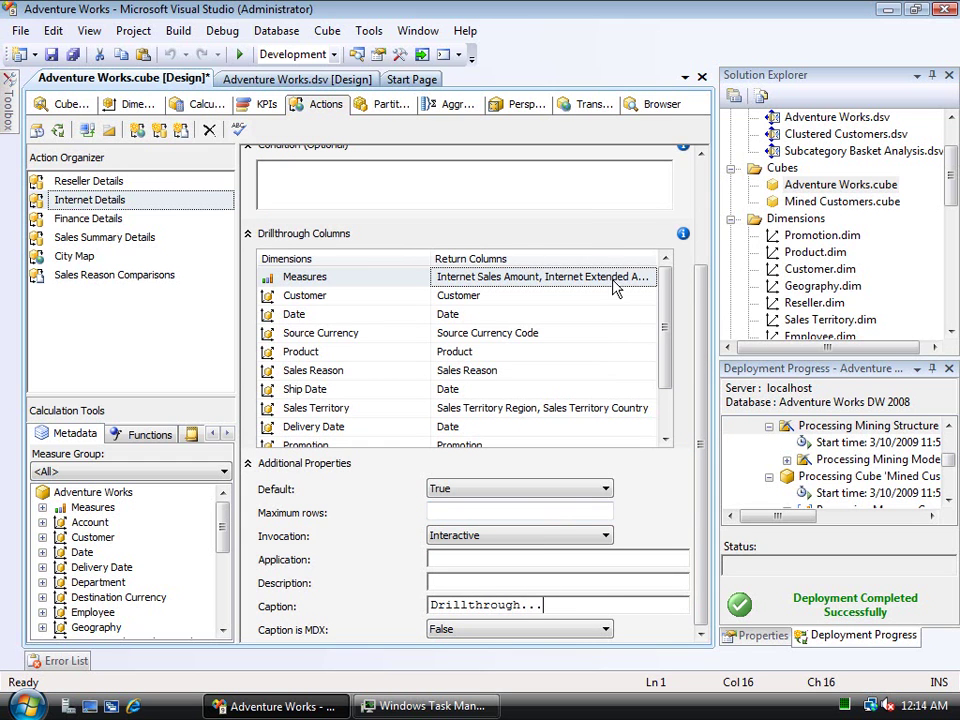
left_click(633, 104)
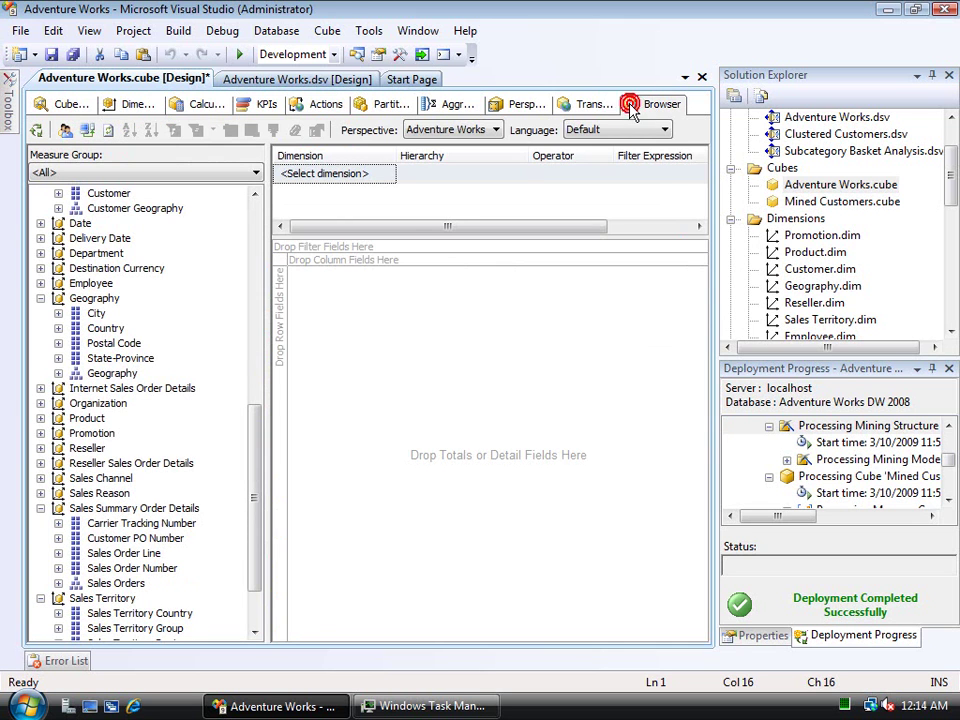
Add Internet Sales Amount to the pivot data area, showing a $29,358,677.22 total.
left_click(250, 247)
left_click(250, 247)
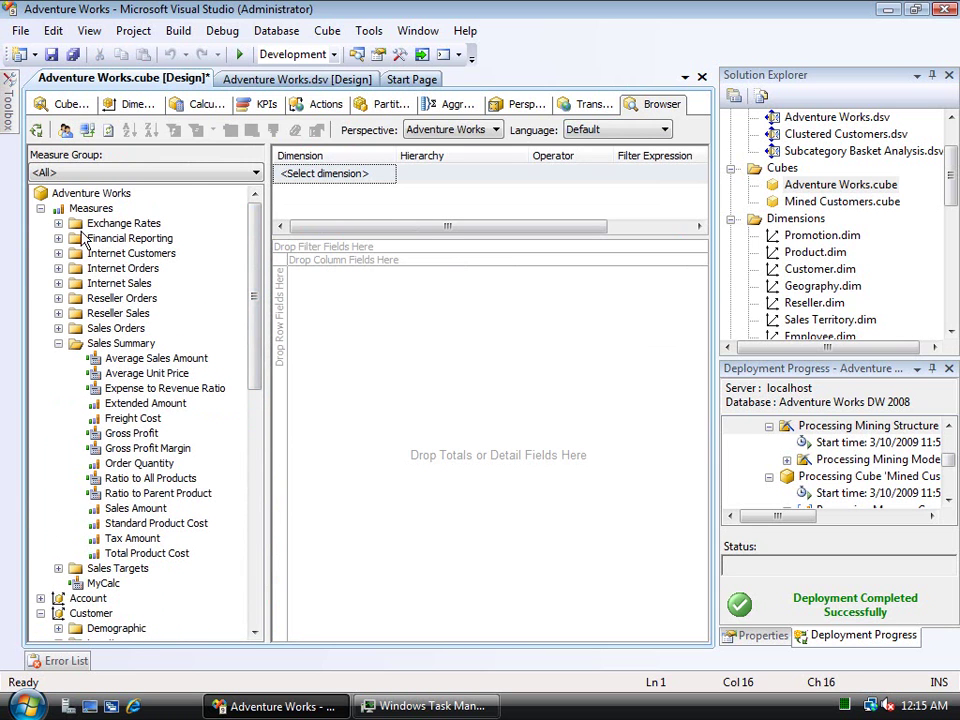
left_click(58, 284)
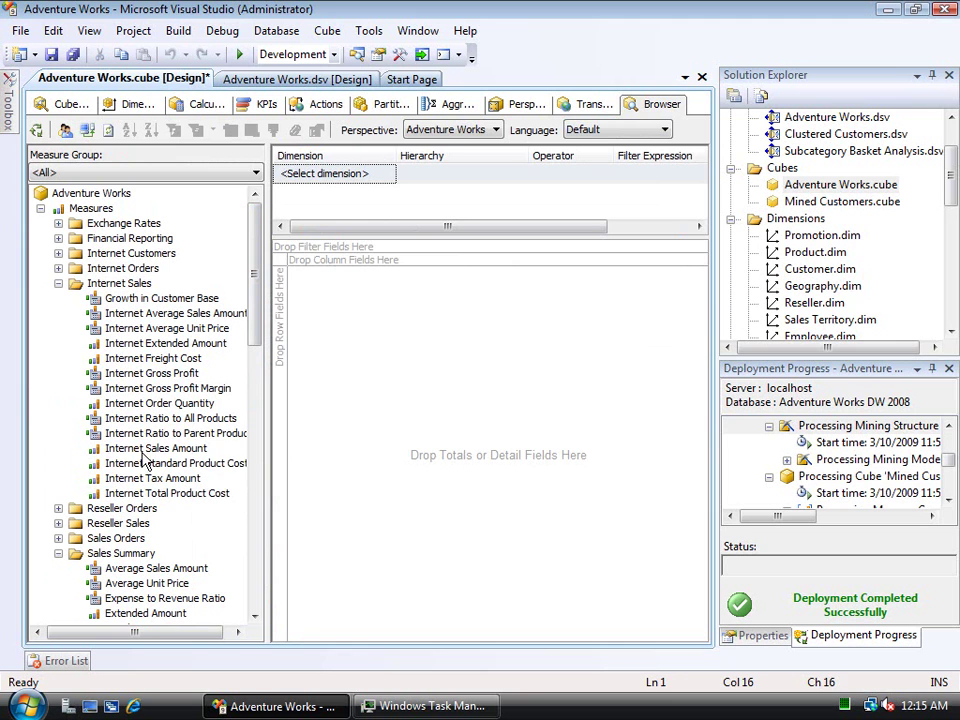
left_click_drag(150, 448, 385, 399)
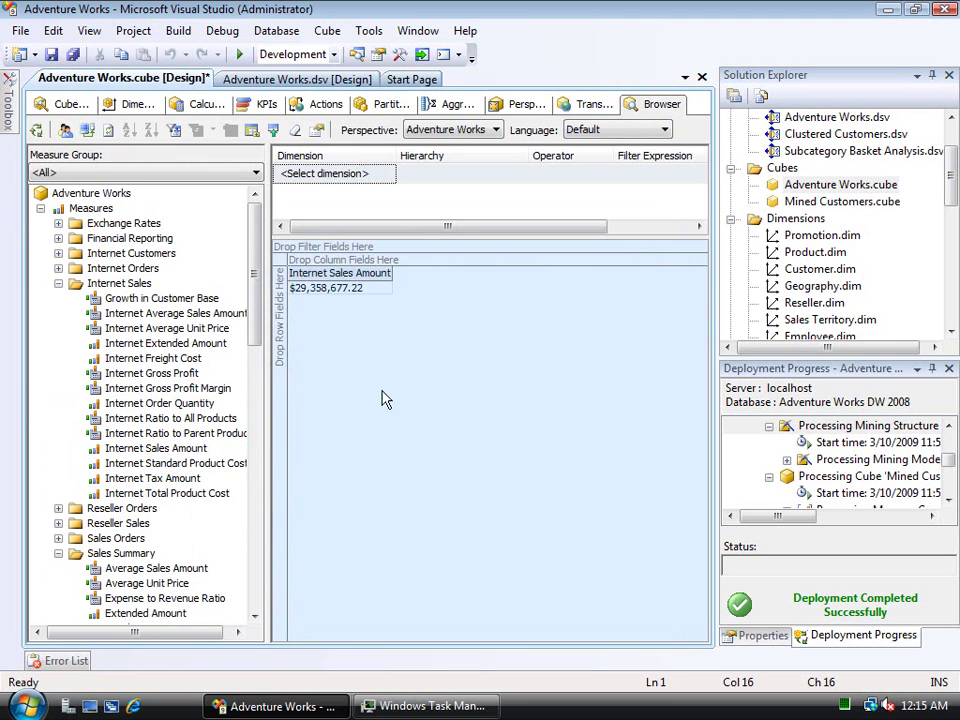
left_click(381, 411)
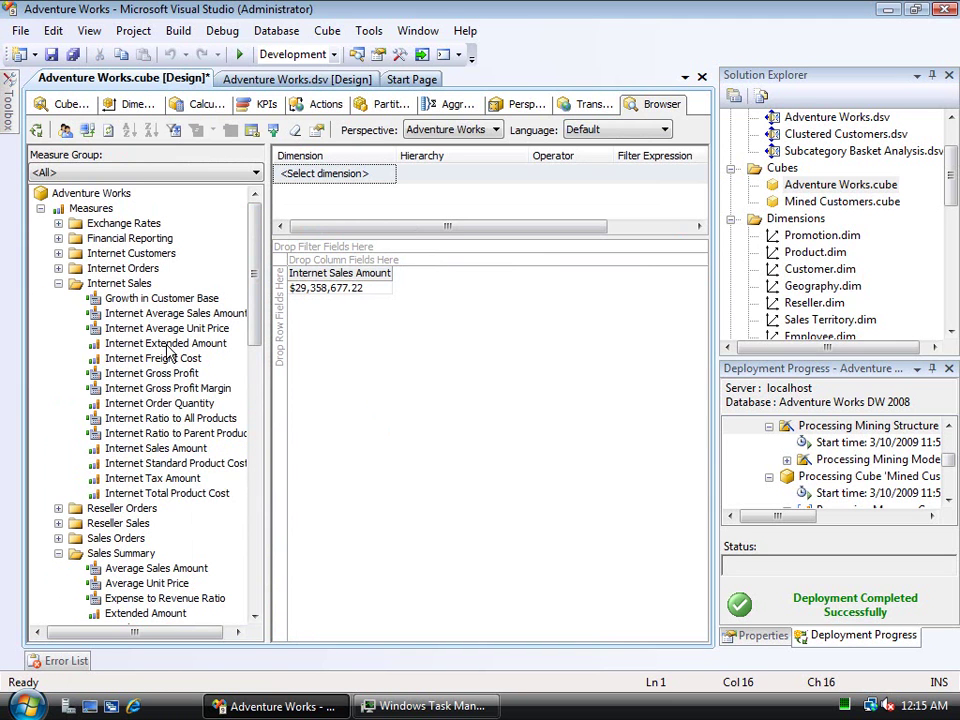
Check the actions available on the sales total cell, closing the menu without drilling through.
right_click(340, 290)
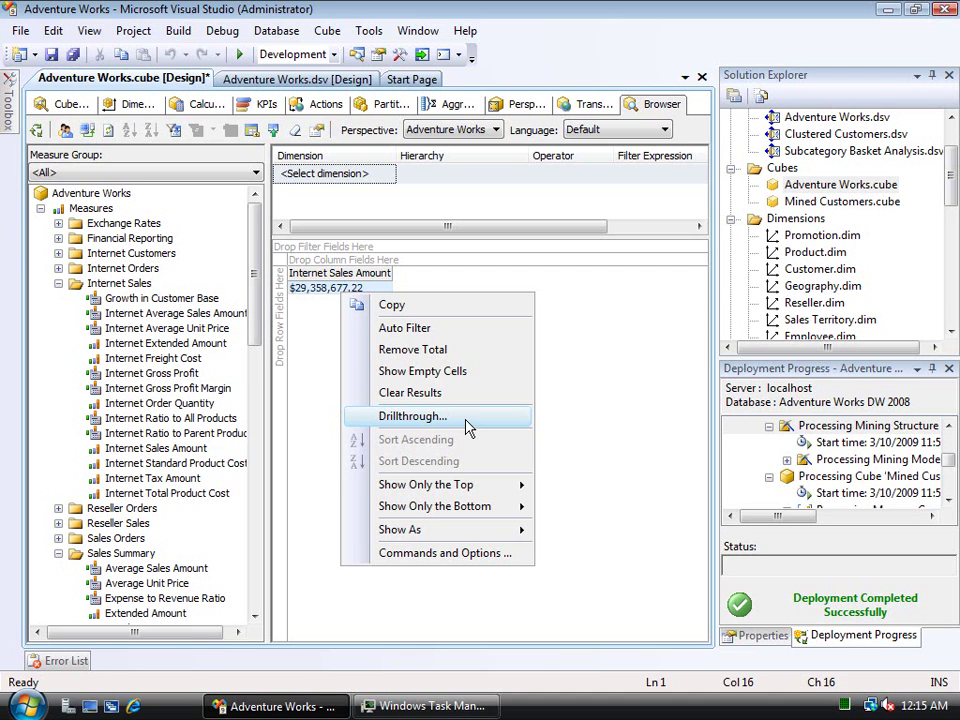
left_click(582, 407)
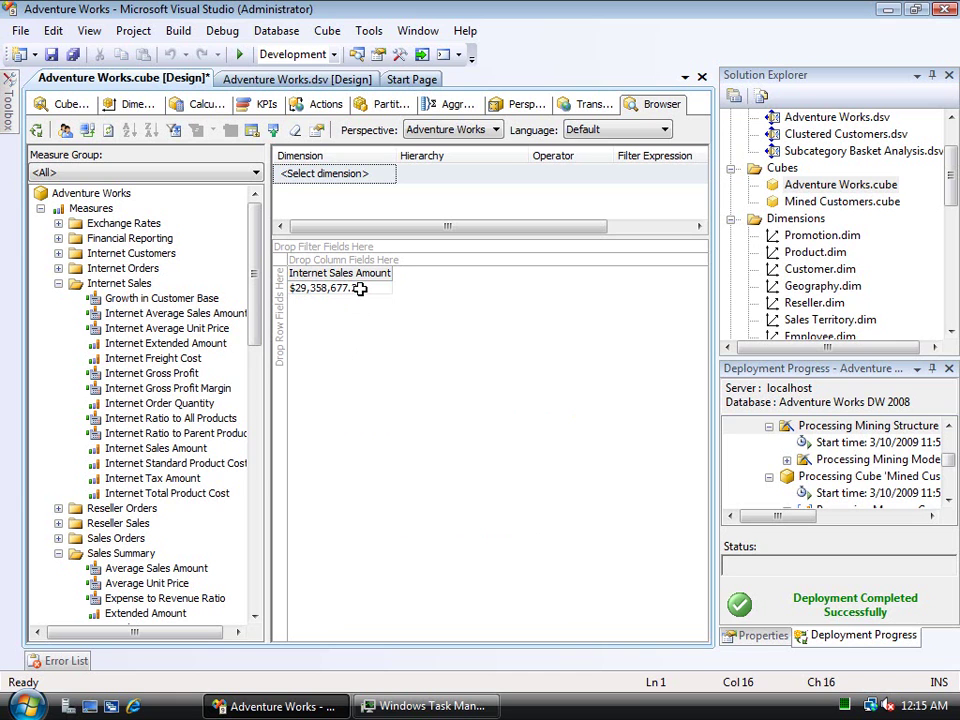
mouse_move(359, 289)
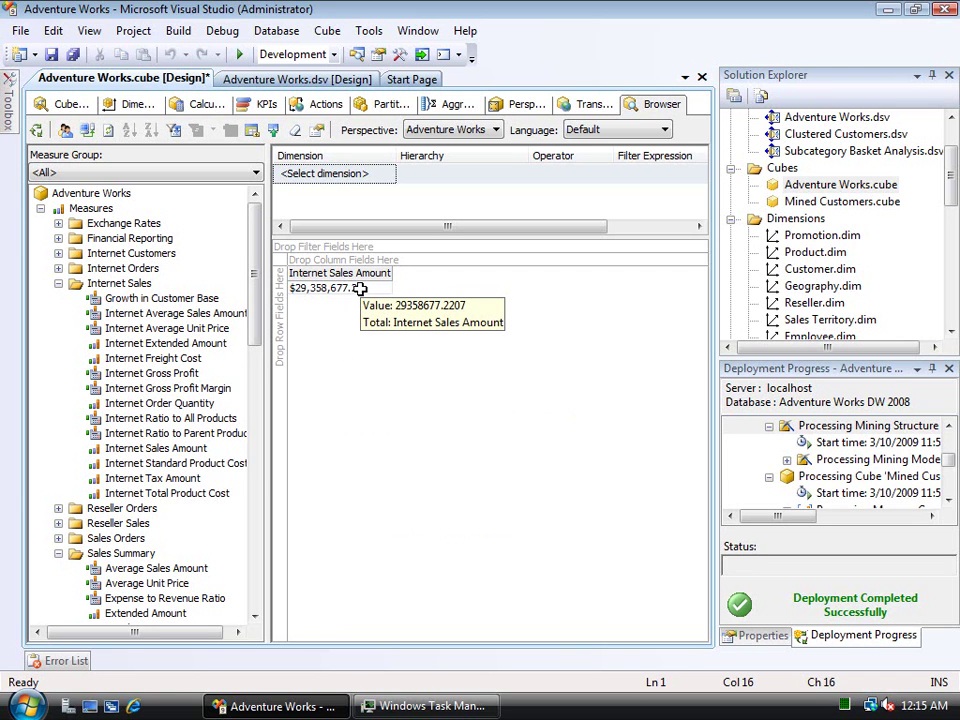
left_click(256, 360)
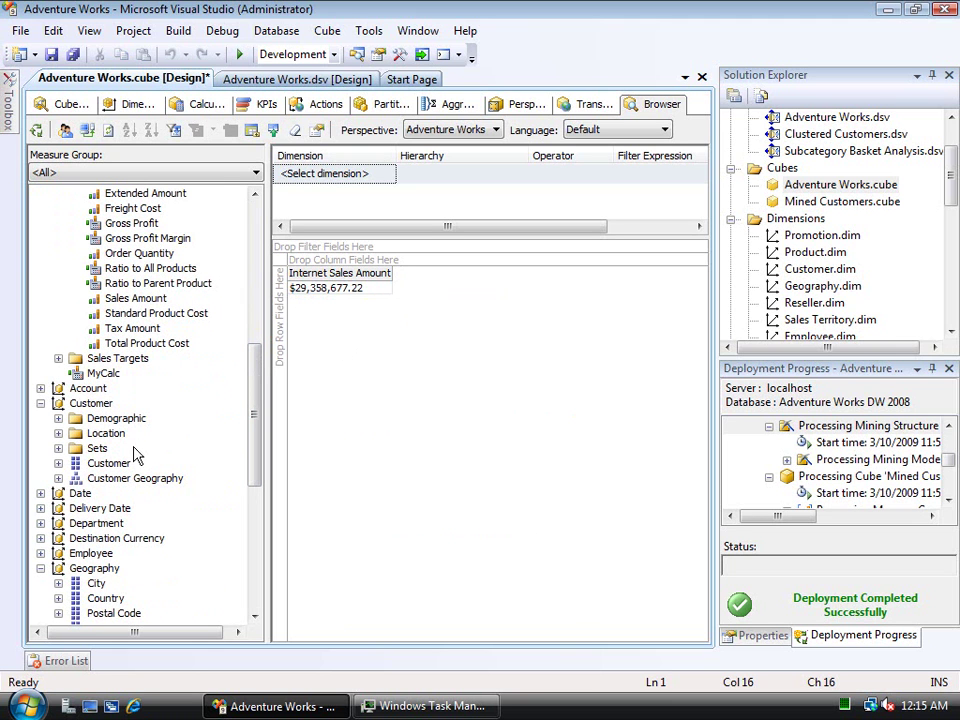
Put Customer Geography on rows, expand Australia, New South Wales, Coffs Harbour and 2450, and widen the grid.
left_click(140, 485)
left_click_drag(140, 487, 278, 338)
left_click(368, 451)
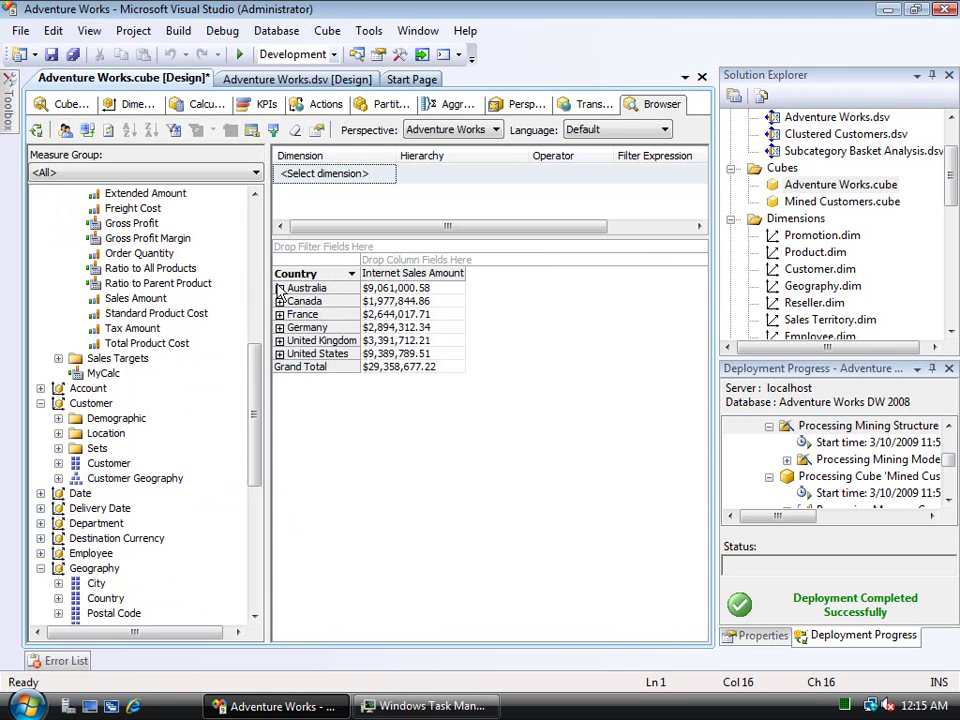
left_click(280, 288)
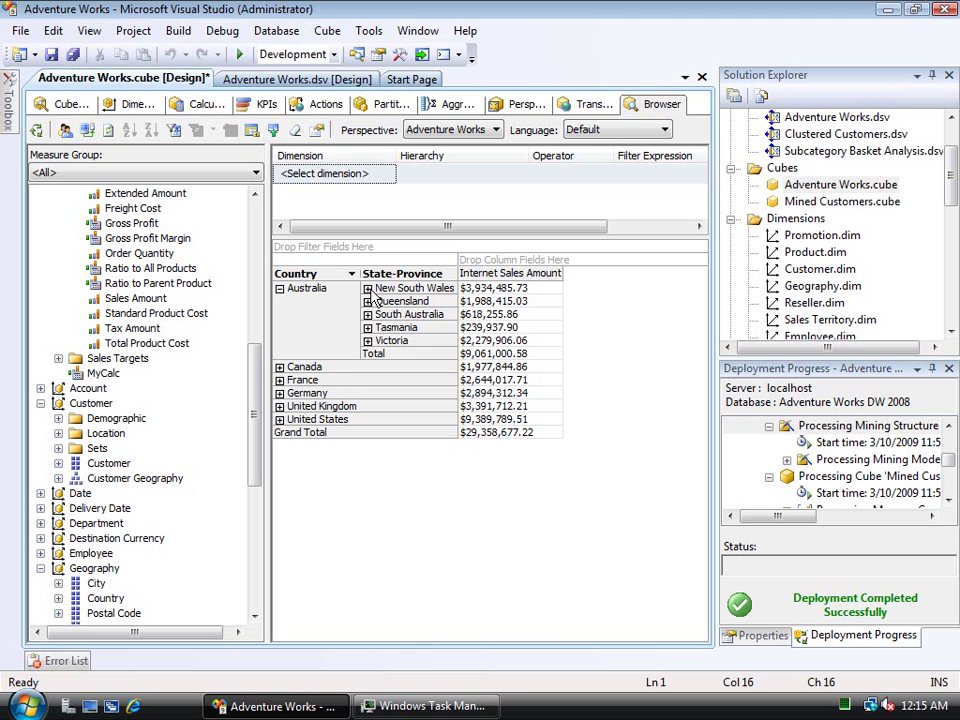
left_click(367, 288)
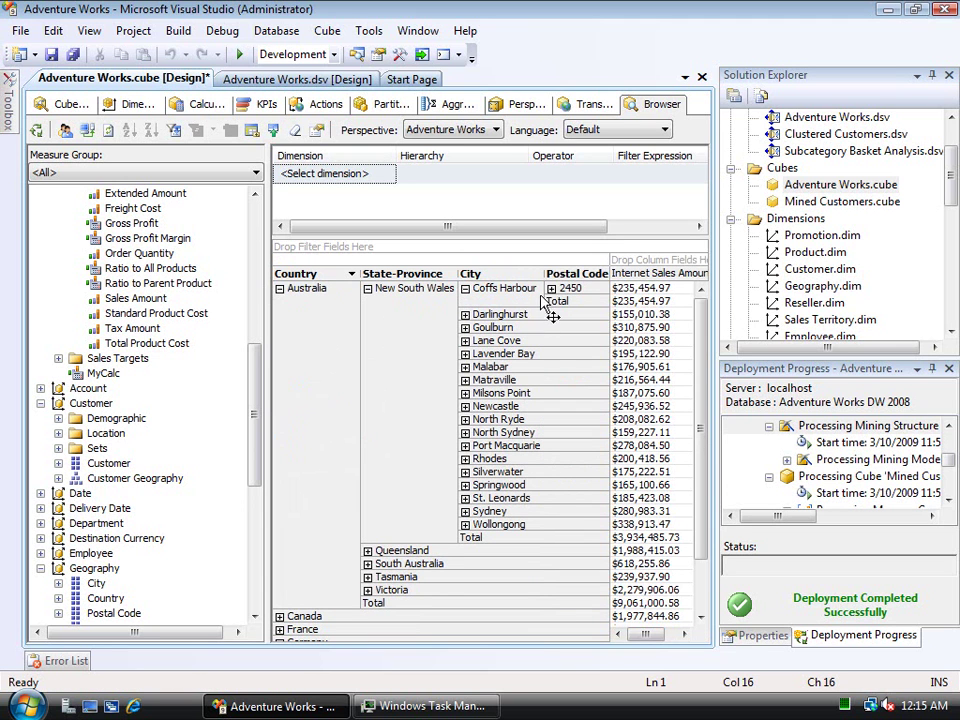
left_click(553, 291)
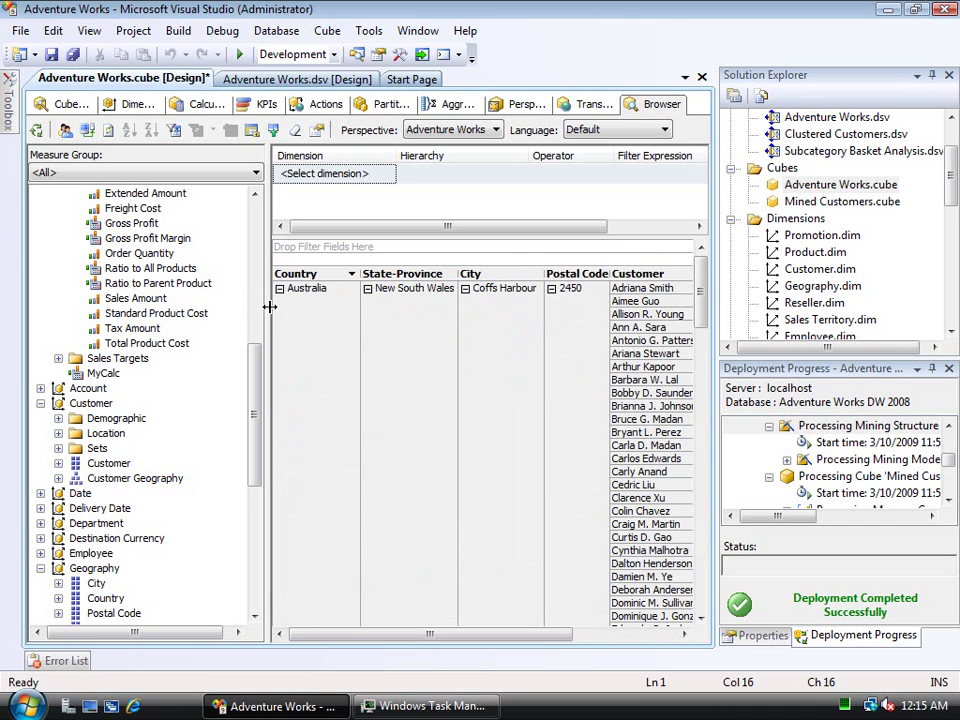
left_click_drag(269, 307, 165, 315)
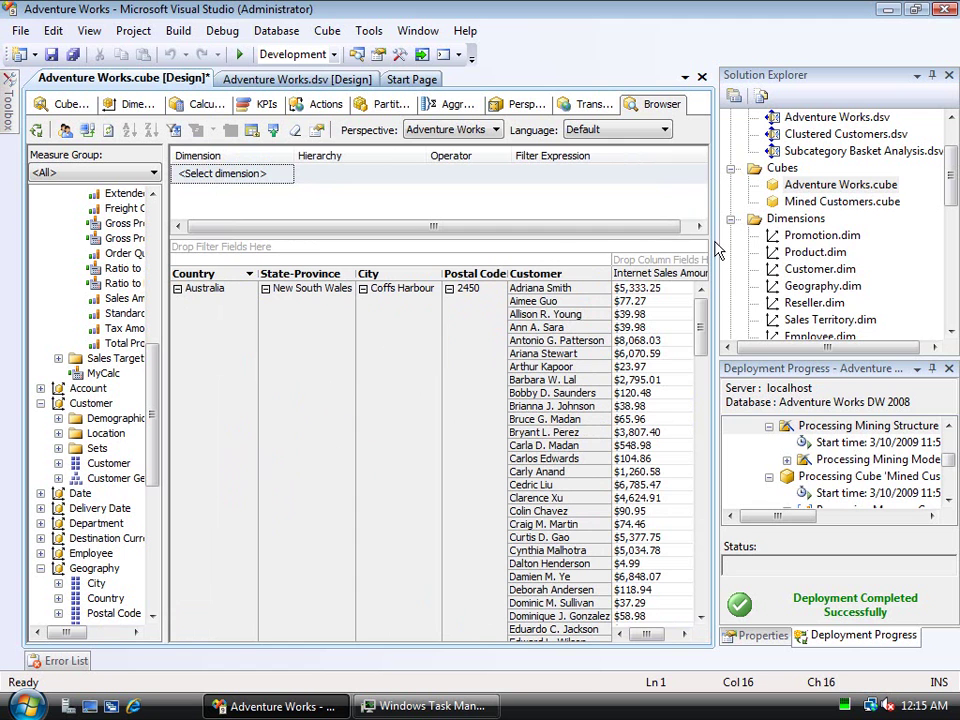
left_click_drag(716, 250, 842, 255)
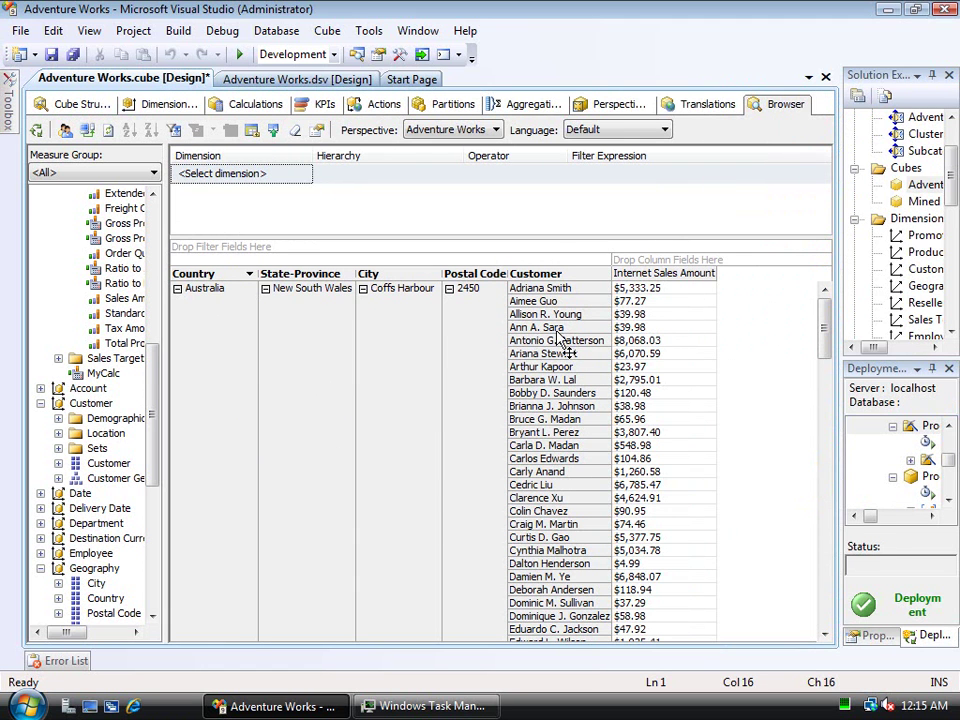
Drill through the $8,068.03 customer sales cell to list its 4 detail records.
left_click(641, 341)
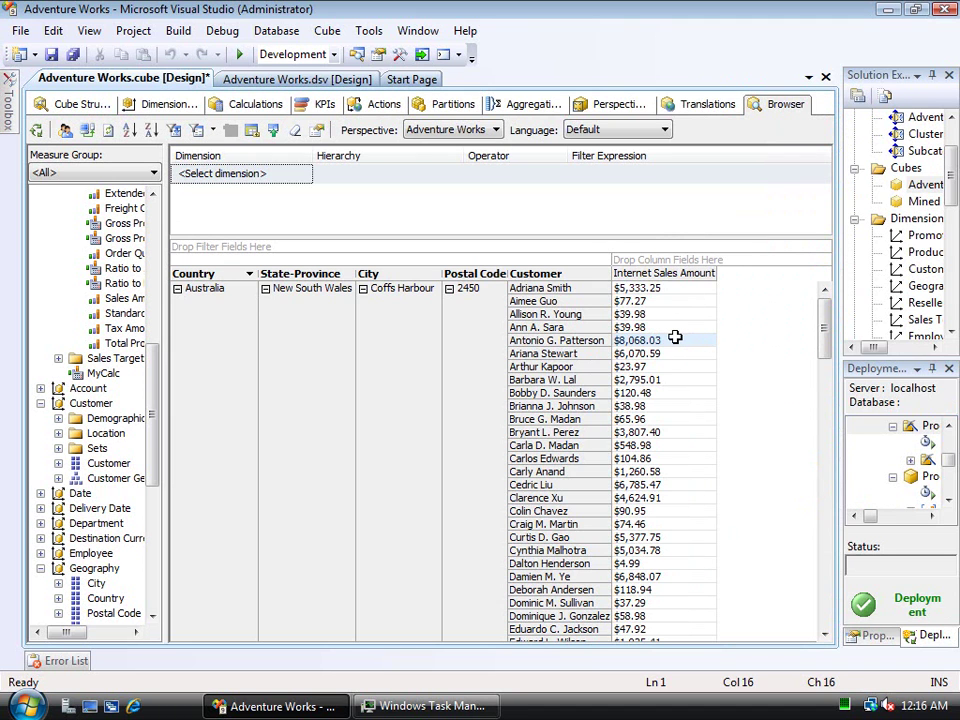
mouse_move(675, 338)
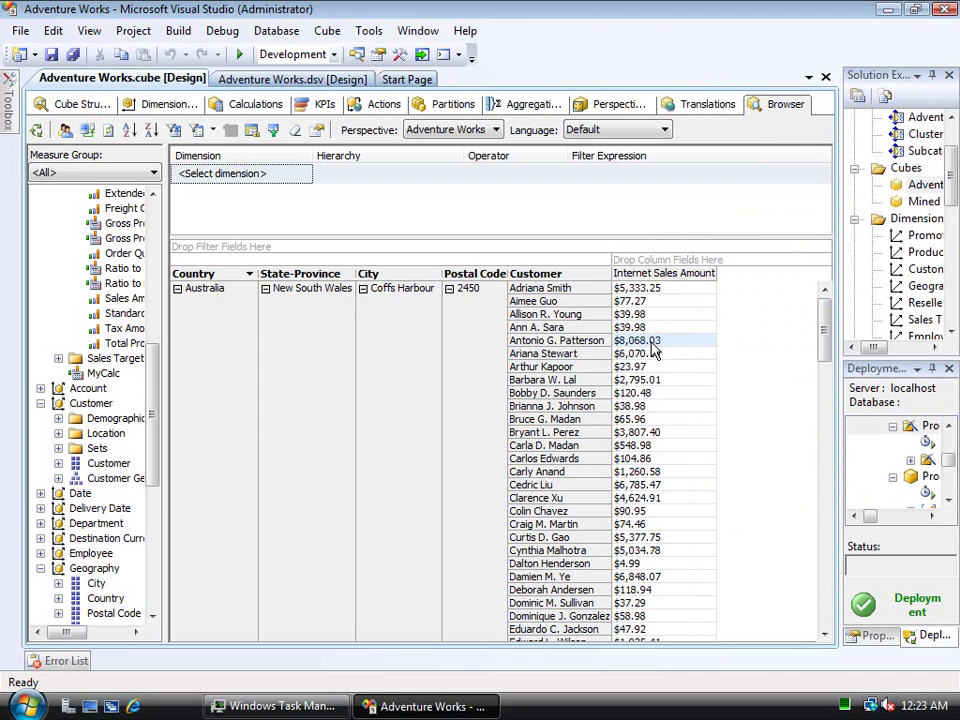
right_click(661, 343)
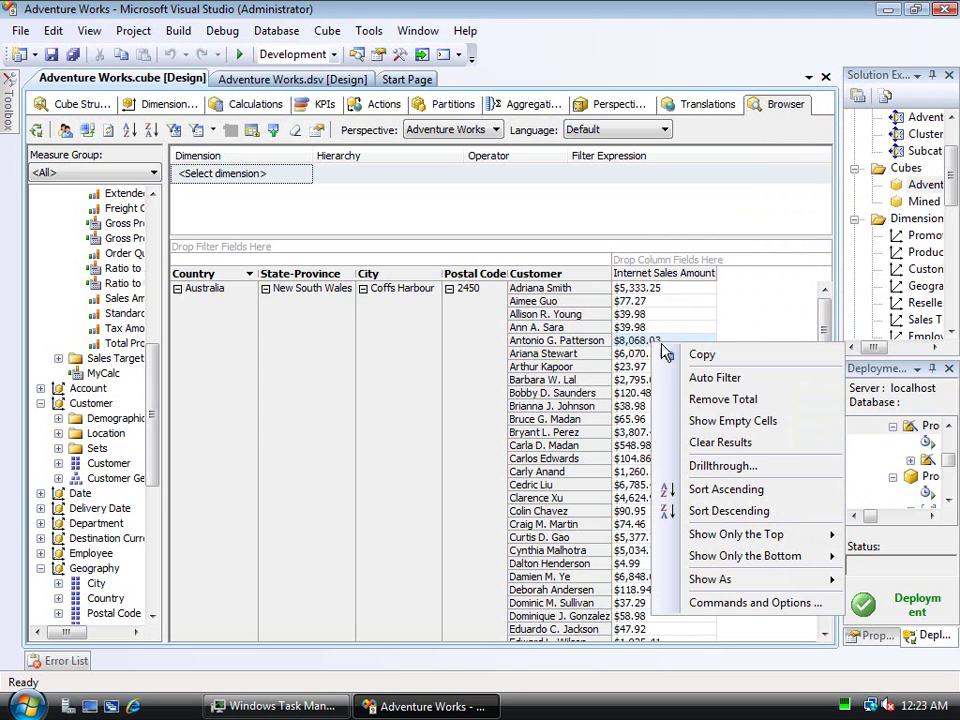
left_click(745, 465)
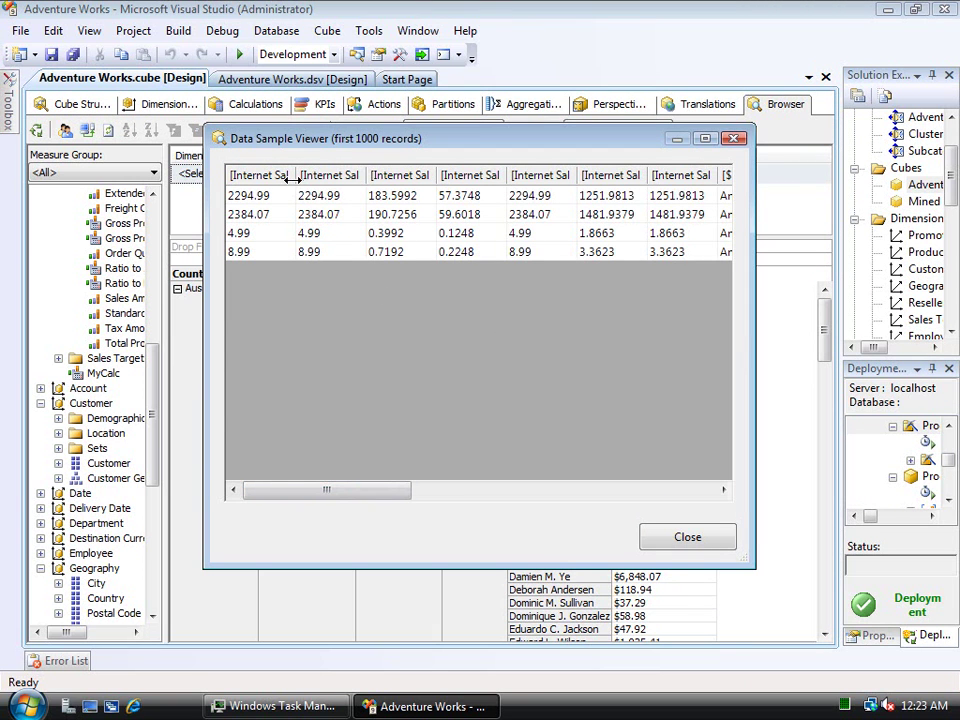
Widen the first column and inspect the sales values such as 2384.07 and 8.99.
left_click_drag(293, 178, 441, 178)
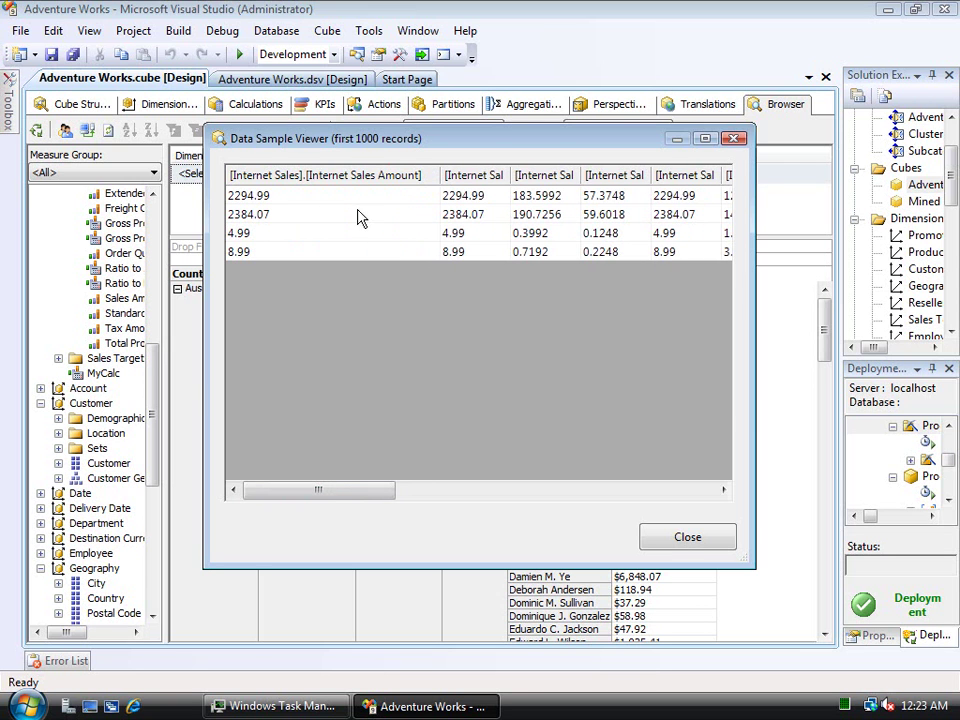
left_click(284, 213)
left_click(281, 235)
left_click(278, 252)
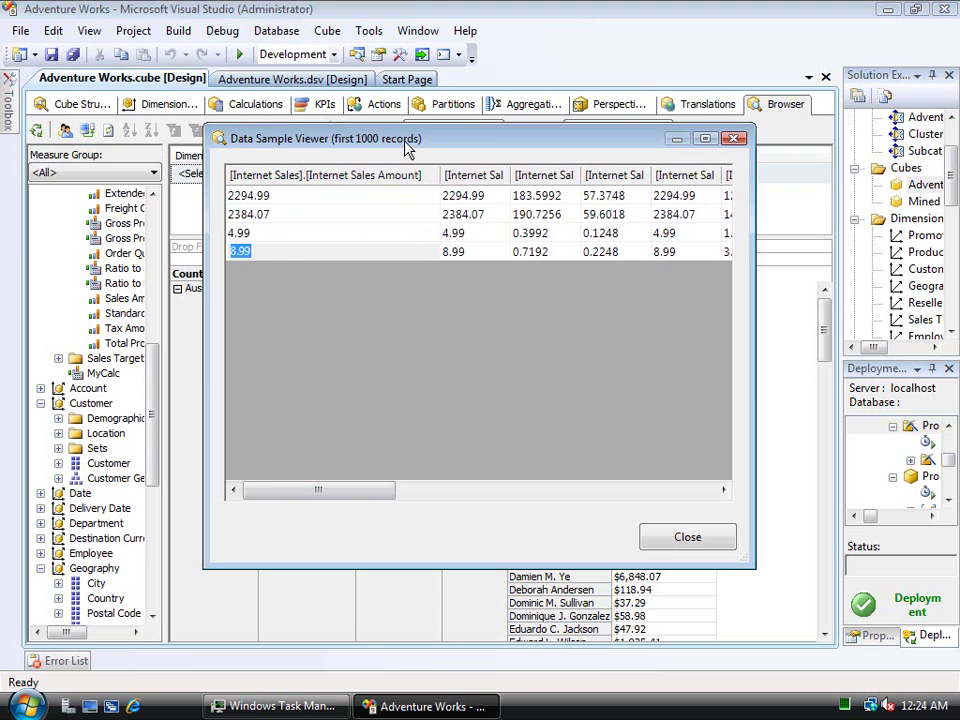
left_click_drag(403, 138, 320, 168)
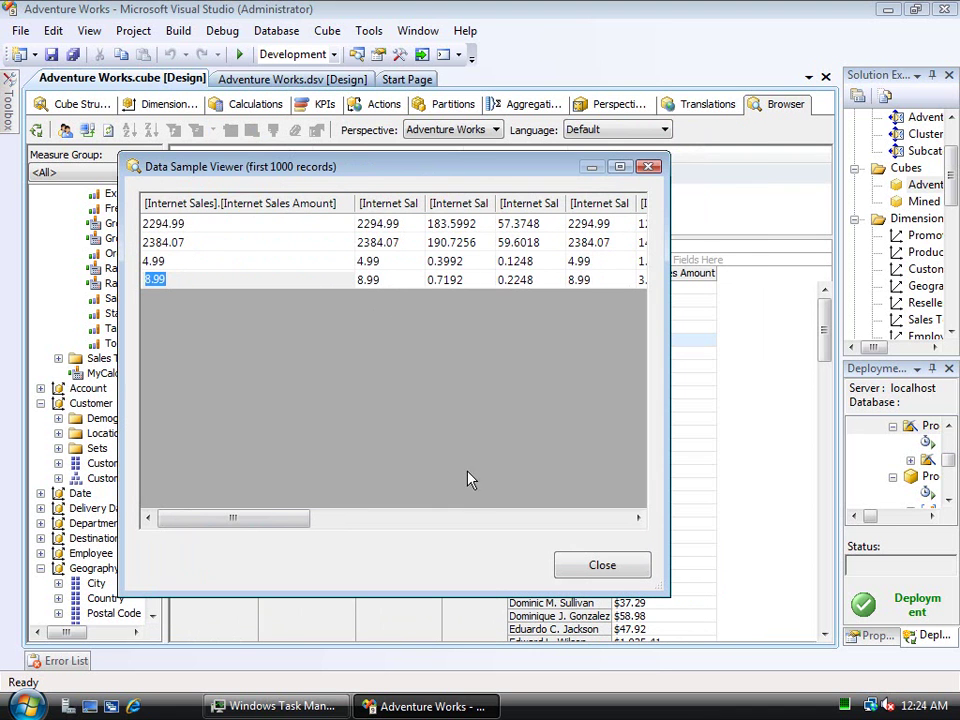
left_click(480, 519)
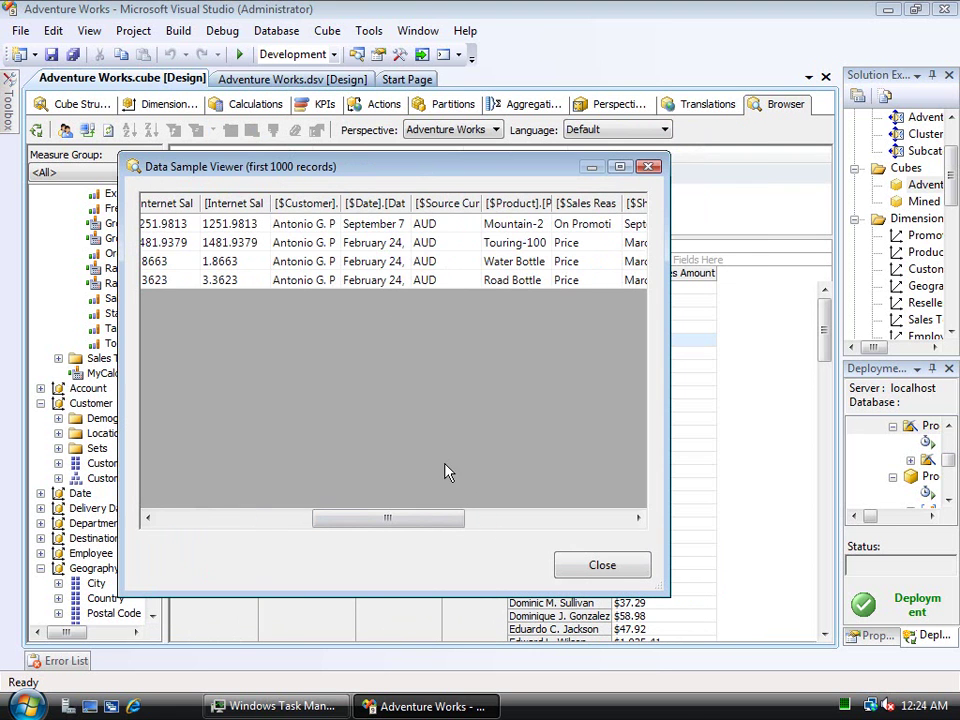
Fit the Date column, review the order dates and remaining columns, then close the viewer.
double_click(410, 204)
left_click(420, 223)
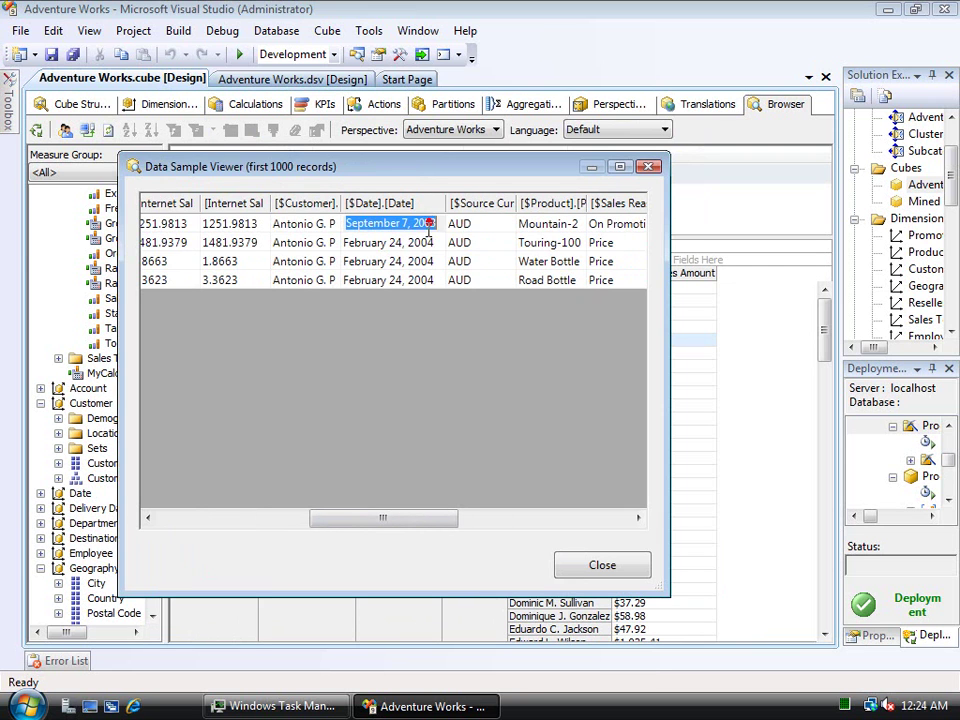
left_click(425, 246)
left_click(424, 278)
left_click(555, 518)
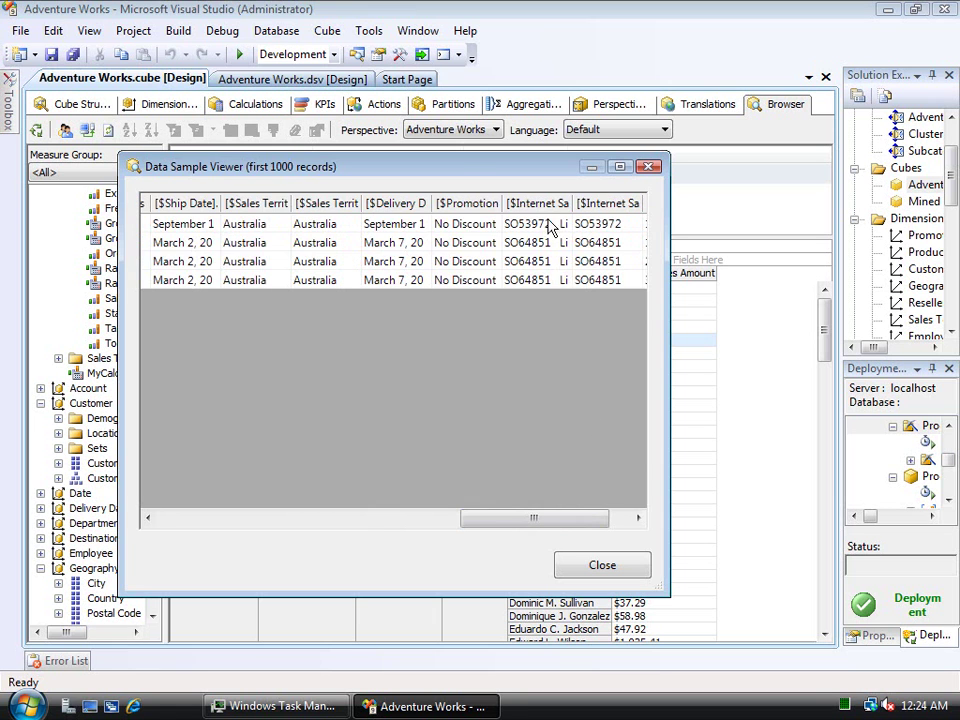
left_click(603, 566)
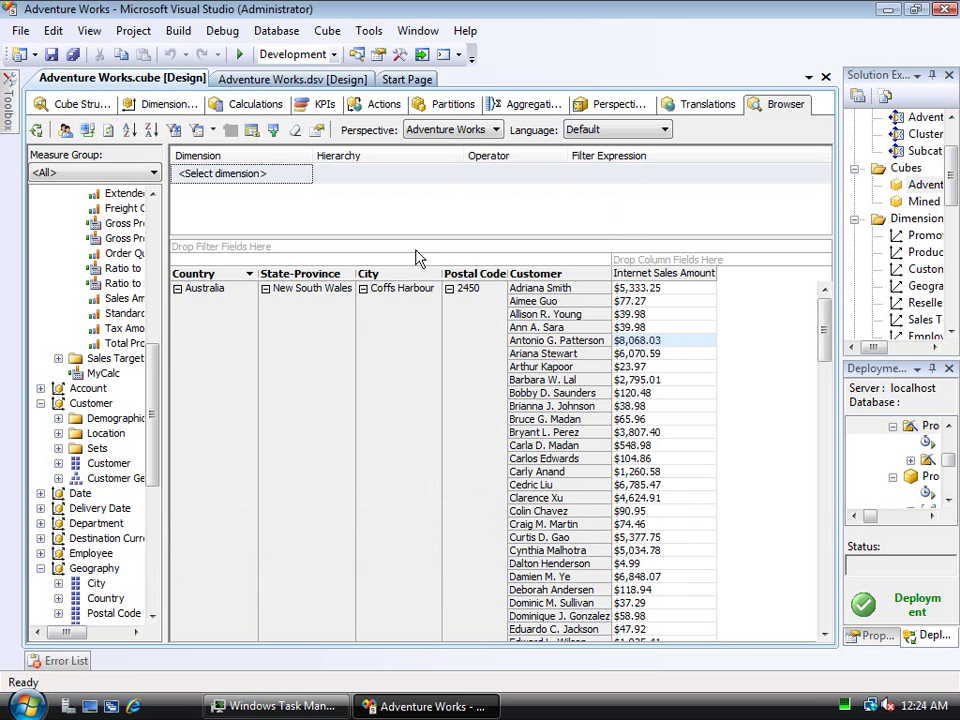
Open the City Map action in the cube's Actions designer.
left_click(172, 112)
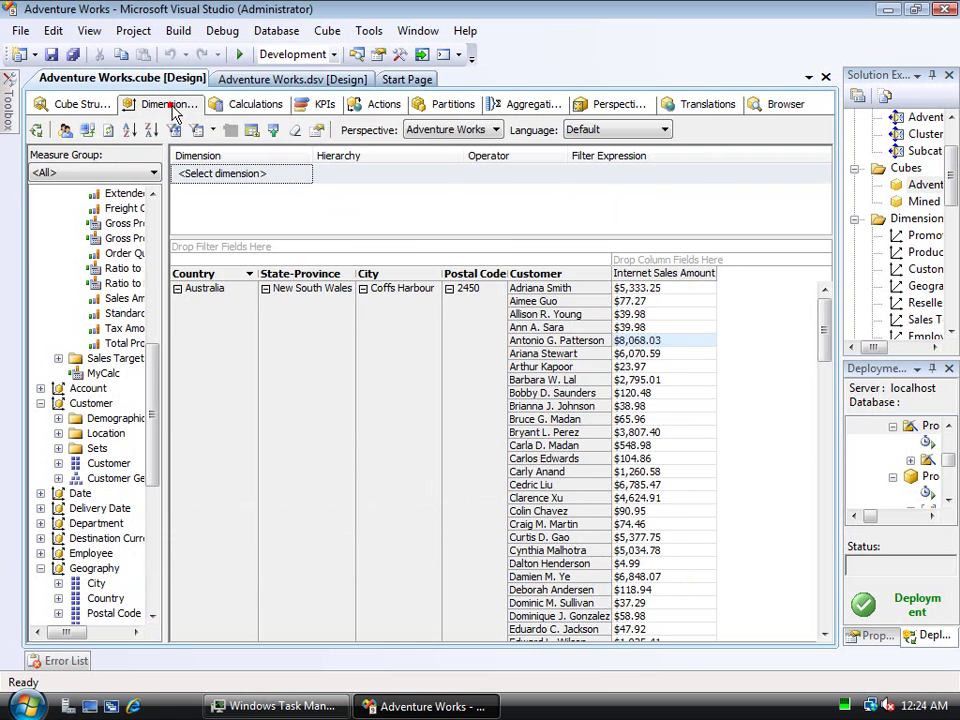
left_click(383, 108)
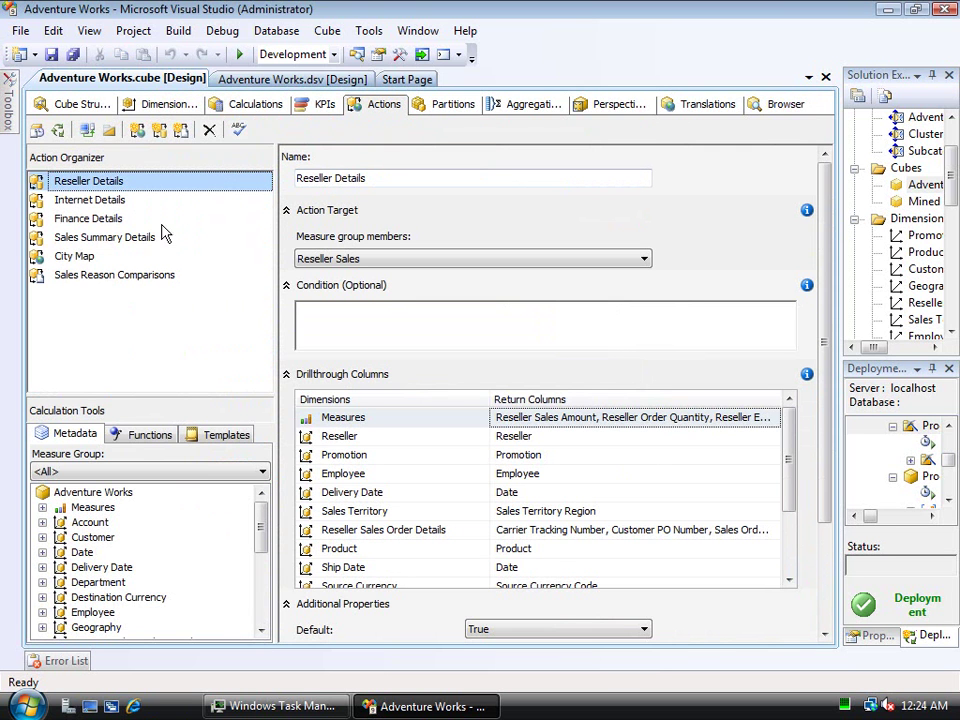
left_click(80, 258)
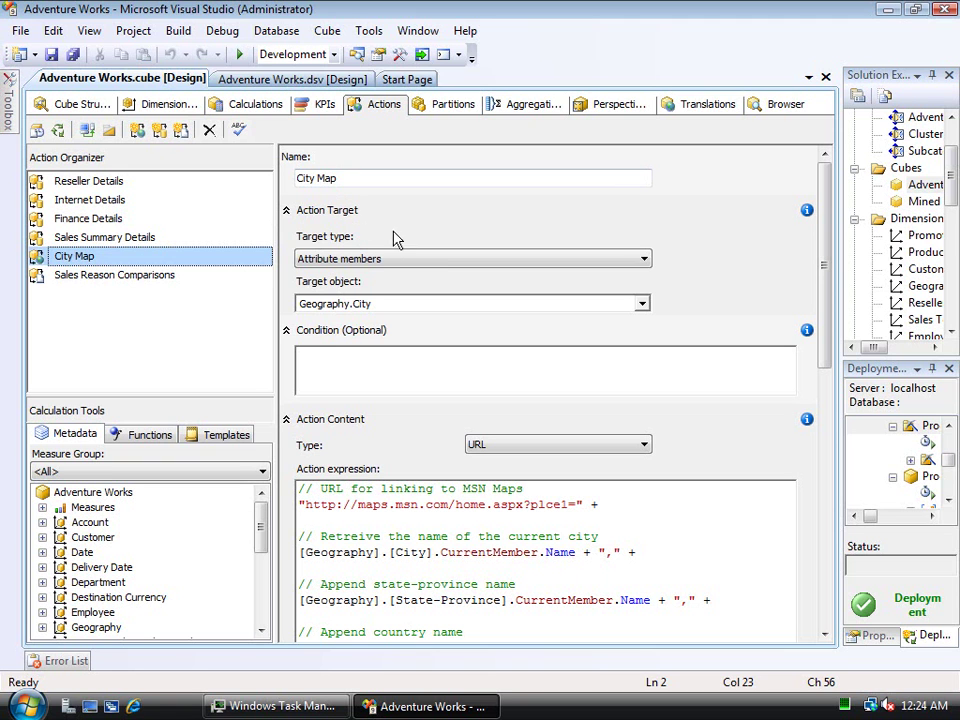
Inspect the Target type list and the Geography.City target object tree, leaving both unchanged.
left_click(391, 260)
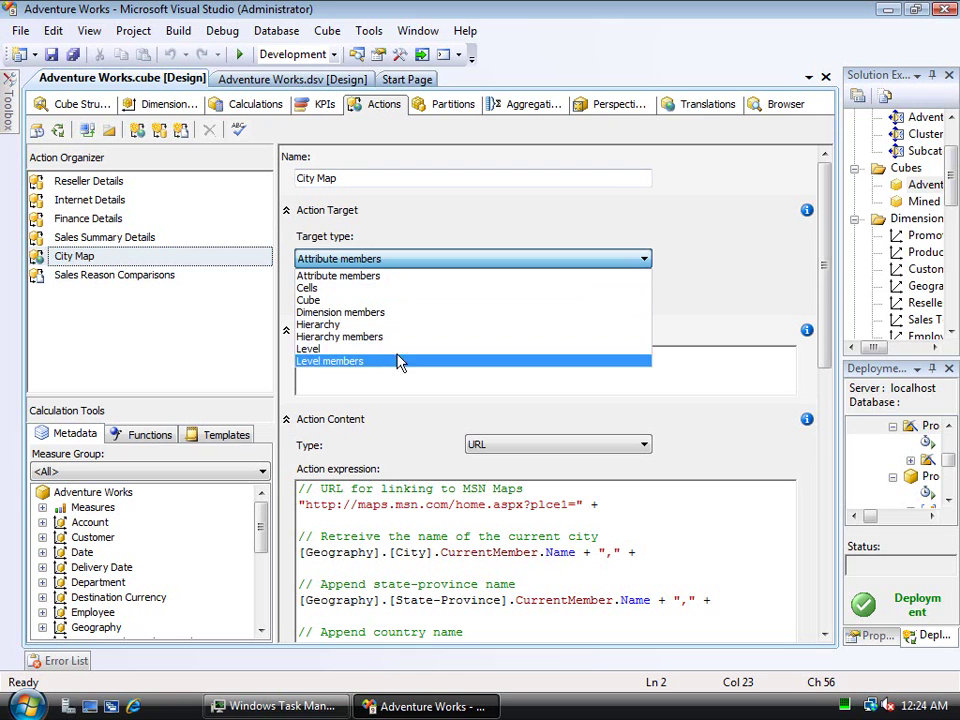
left_click(455, 220)
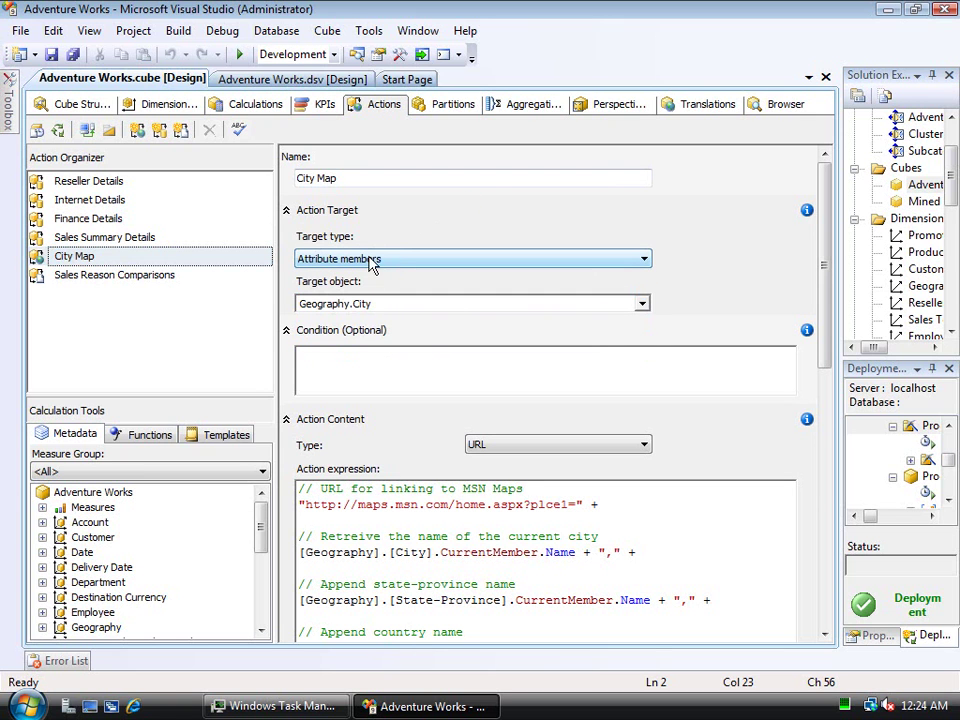
left_click(407, 304)
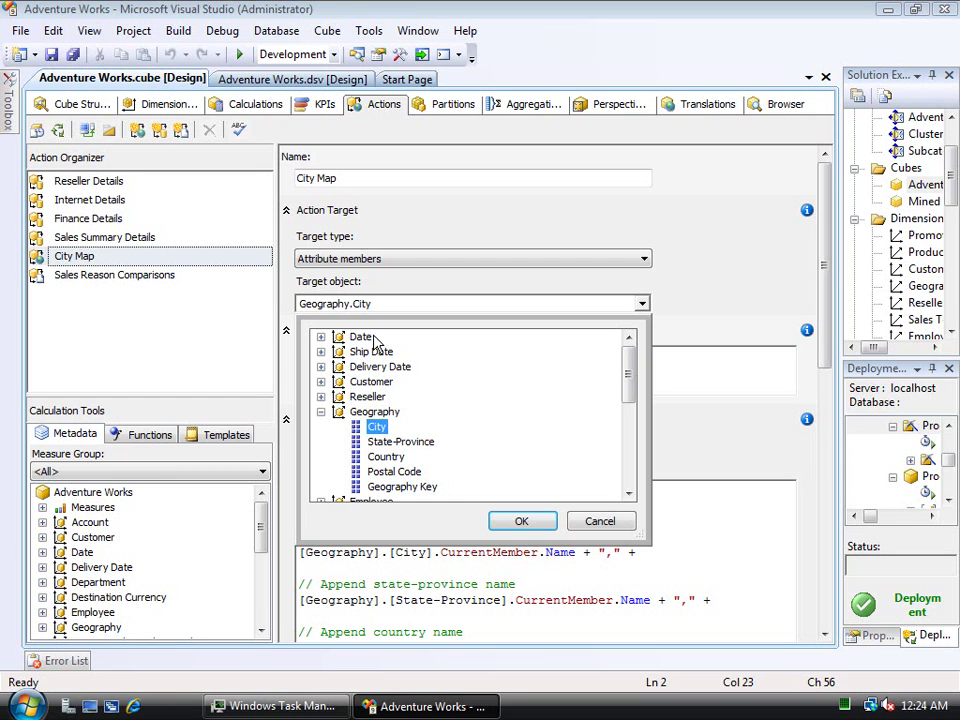
left_click(599, 521)
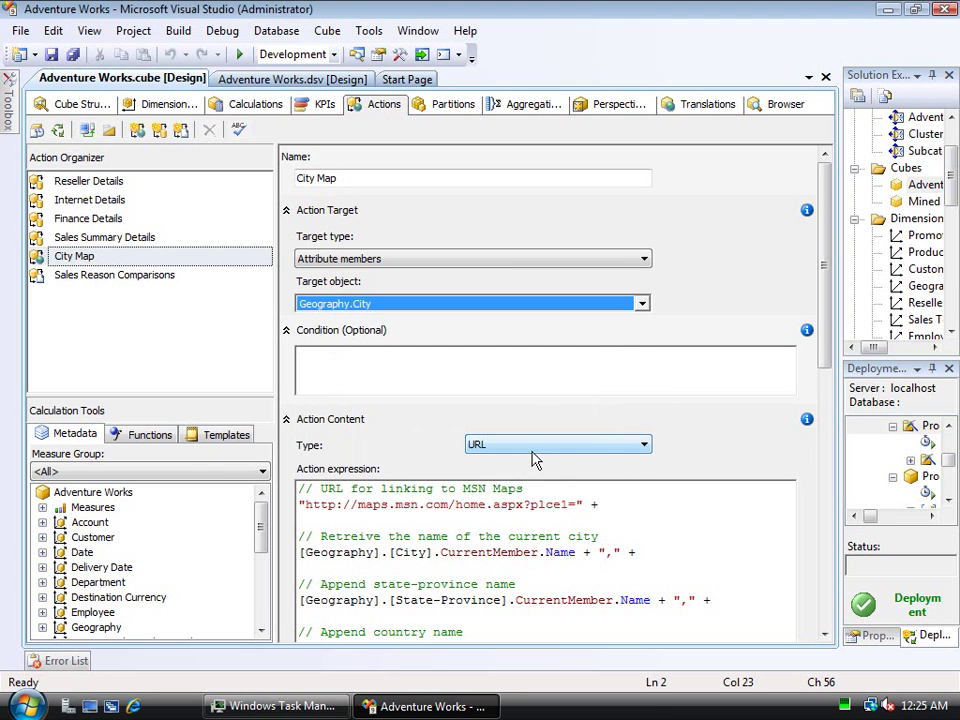
left_click(825, 298)
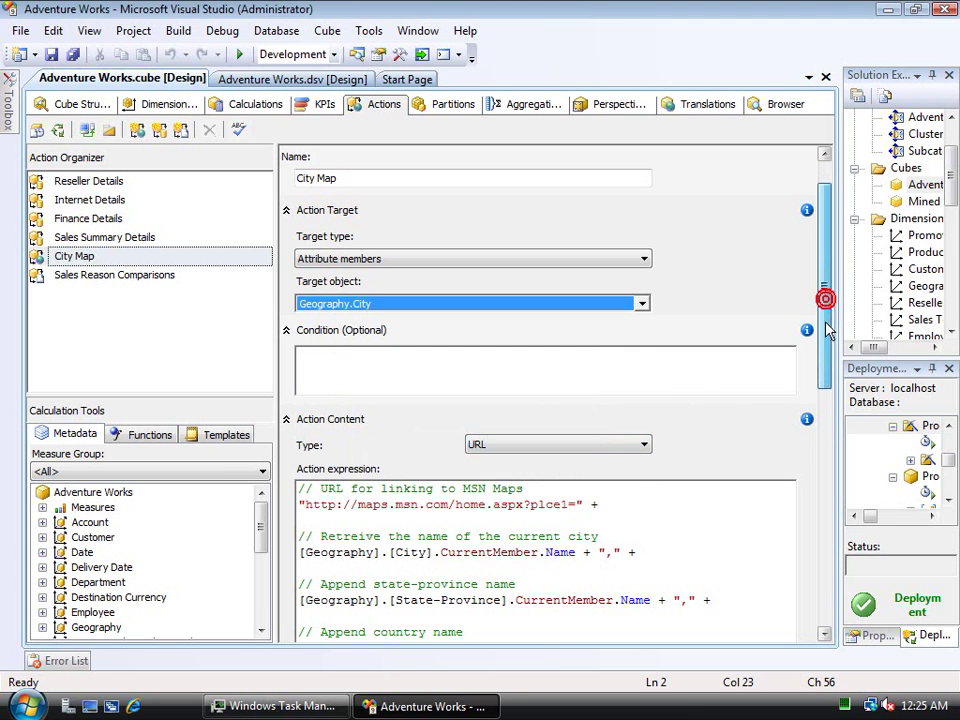
scroll(830, 330, "down", 3)
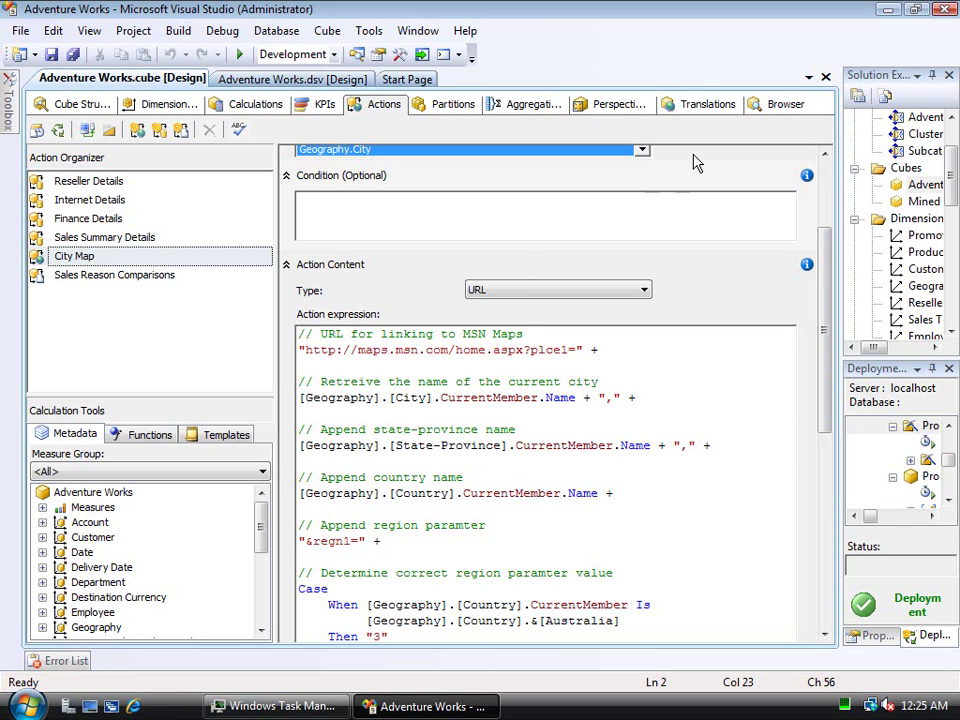
Return to the cube Browser and clear all fields from the pivot.
left_click(783, 106)
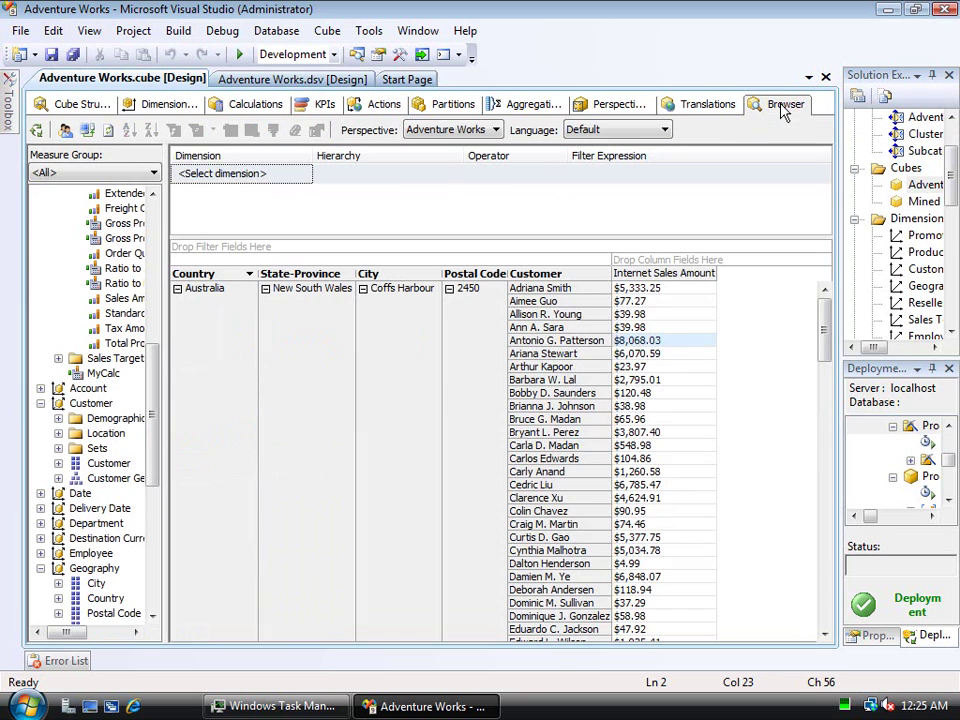
left_click(285, 321)
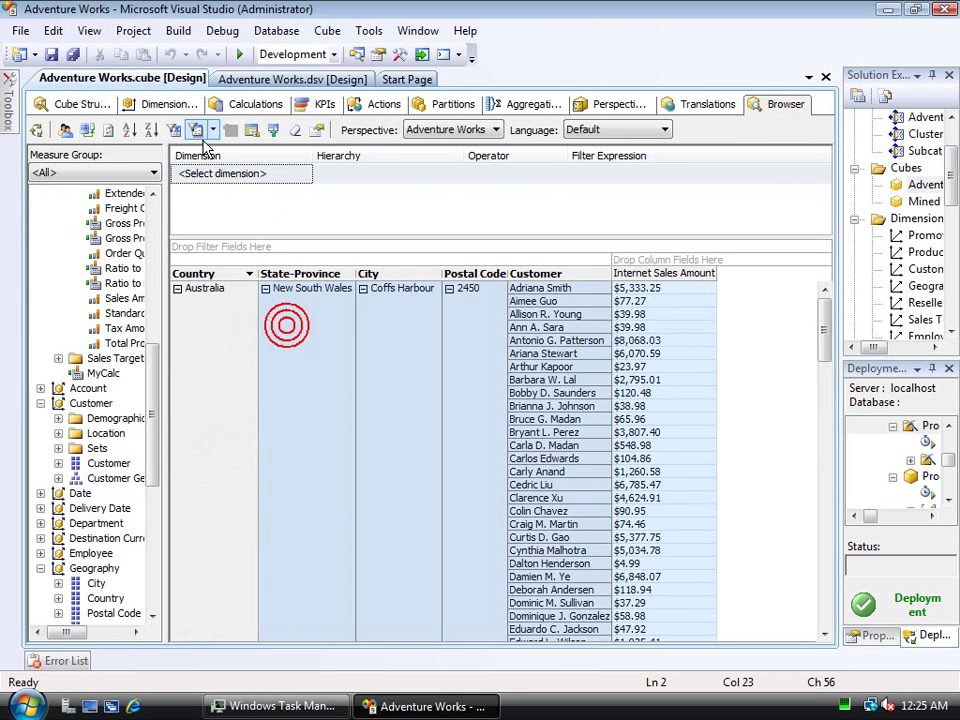
left_click(295, 131)
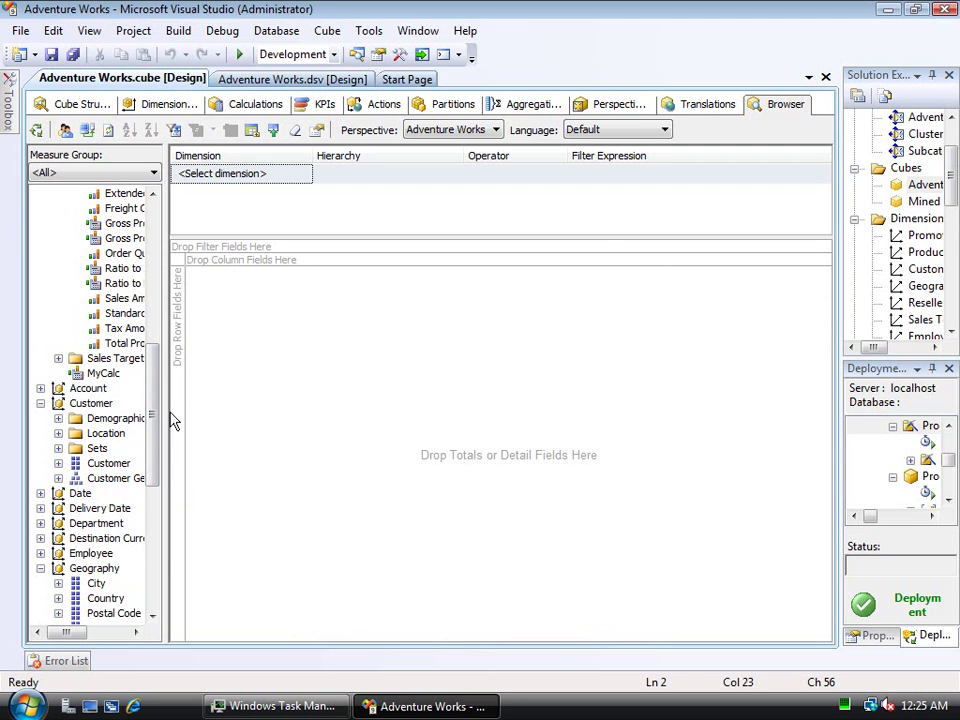
Place Geography on the pivot rows and expand Australia and New South Wales to its cities.
left_click(153, 560)
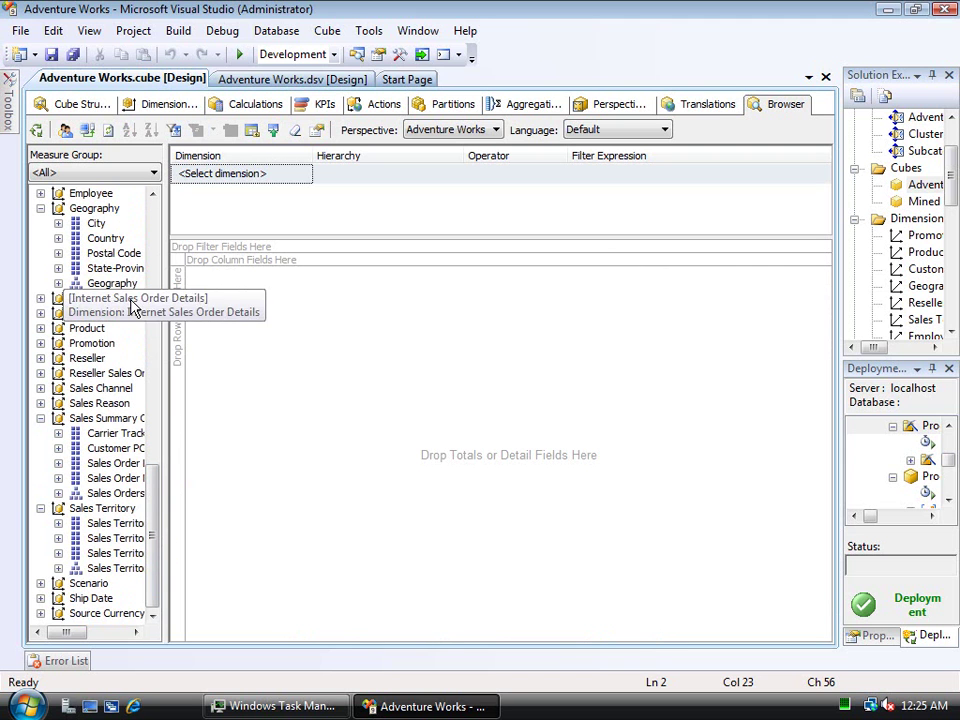
left_click_drag(110, 283, 185, 314)
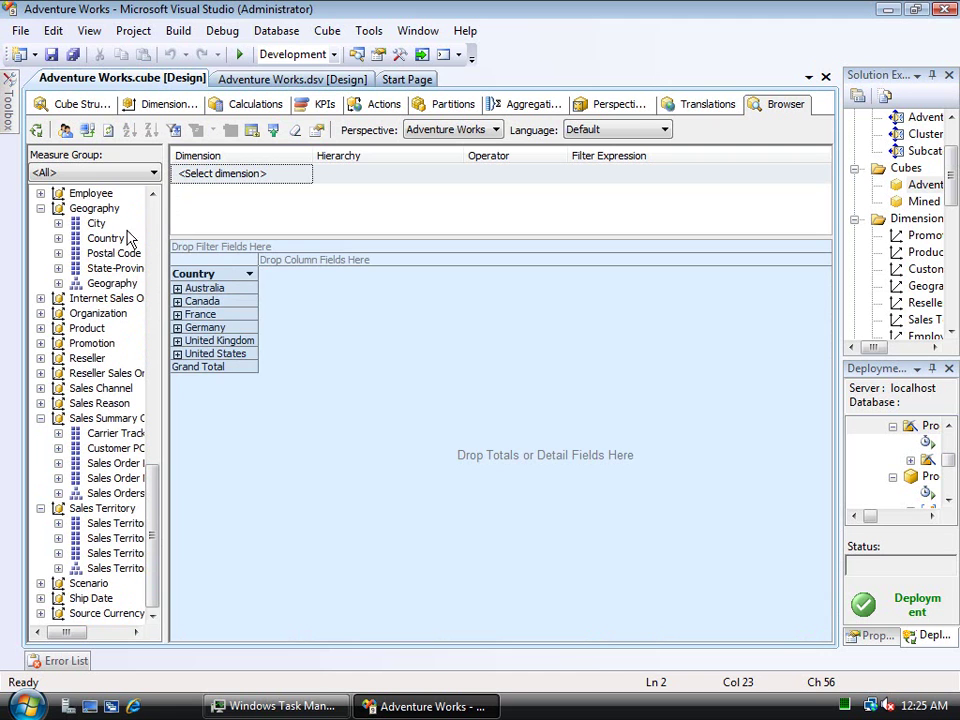
left_click(262, 336)
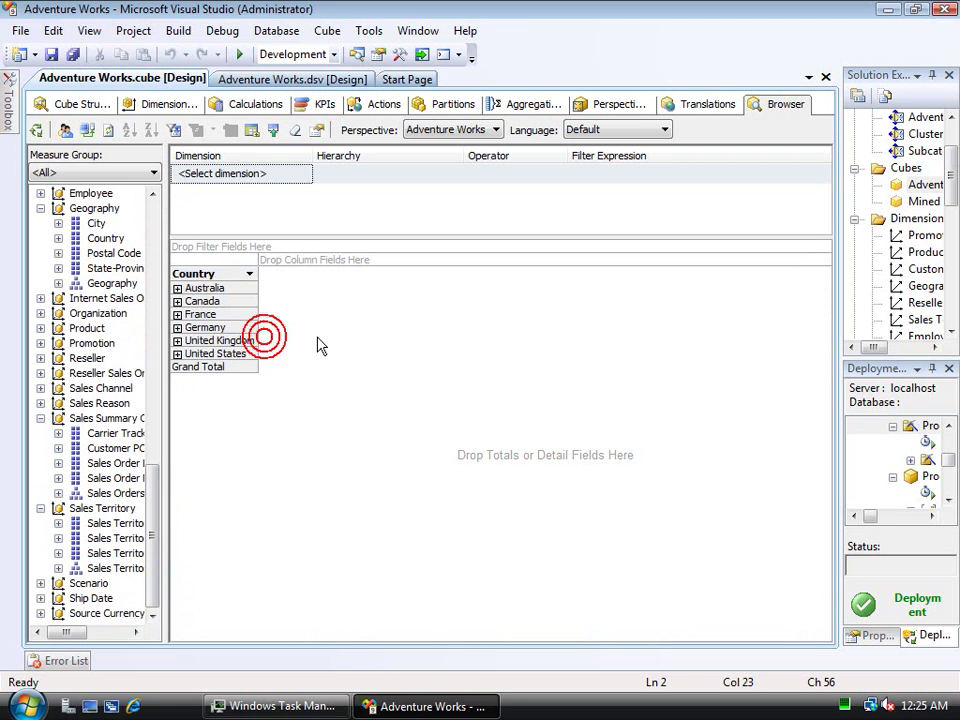
left_click(178, 288)
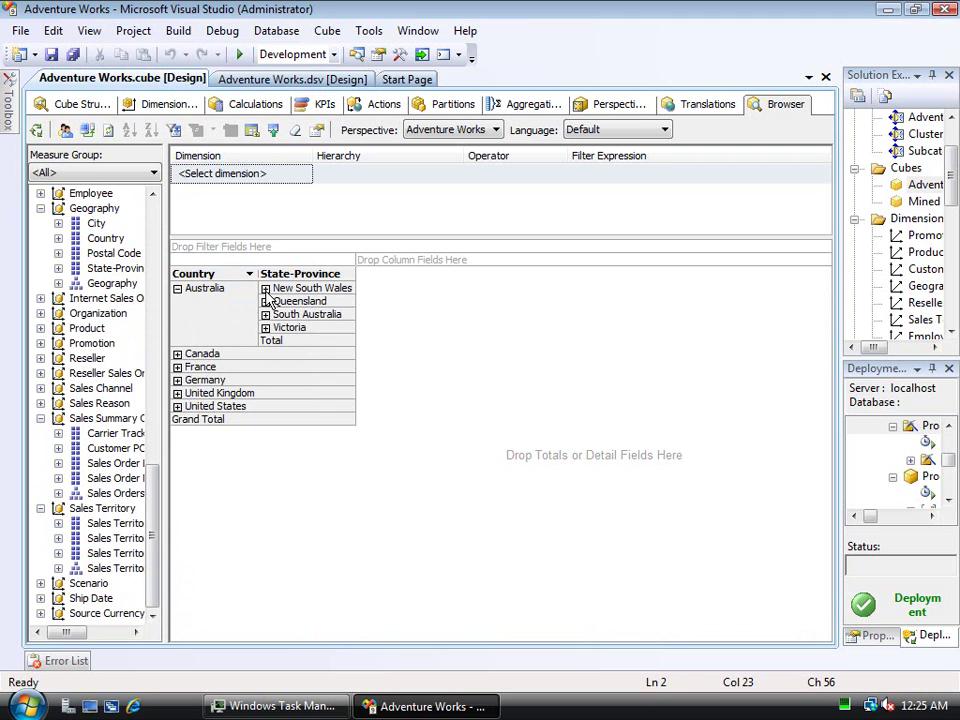
left_click(266, 289)
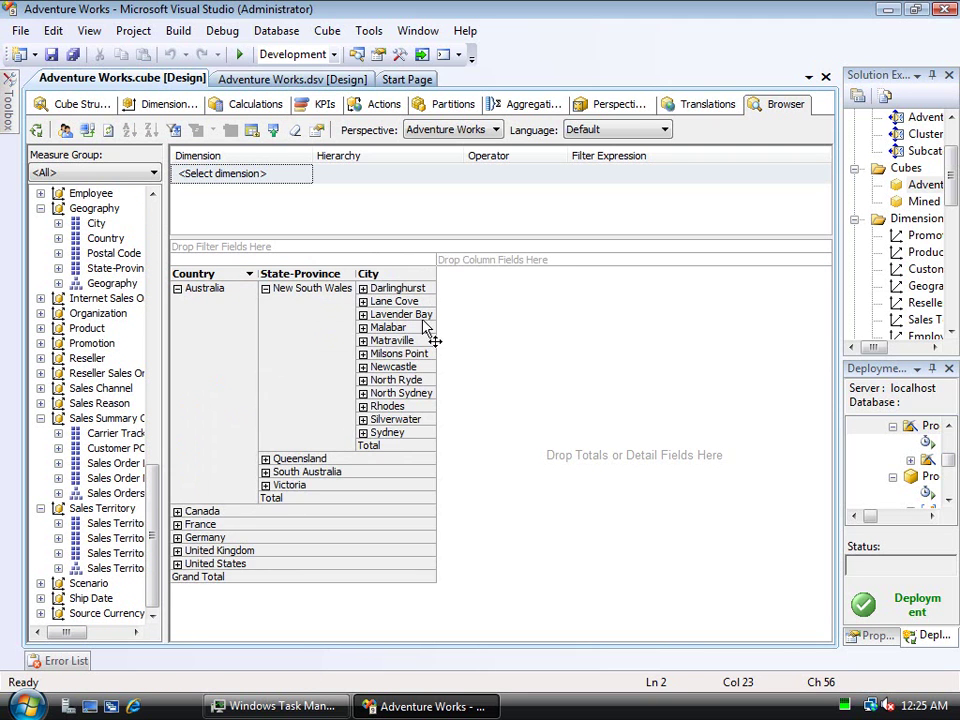
left_click(405, 288)
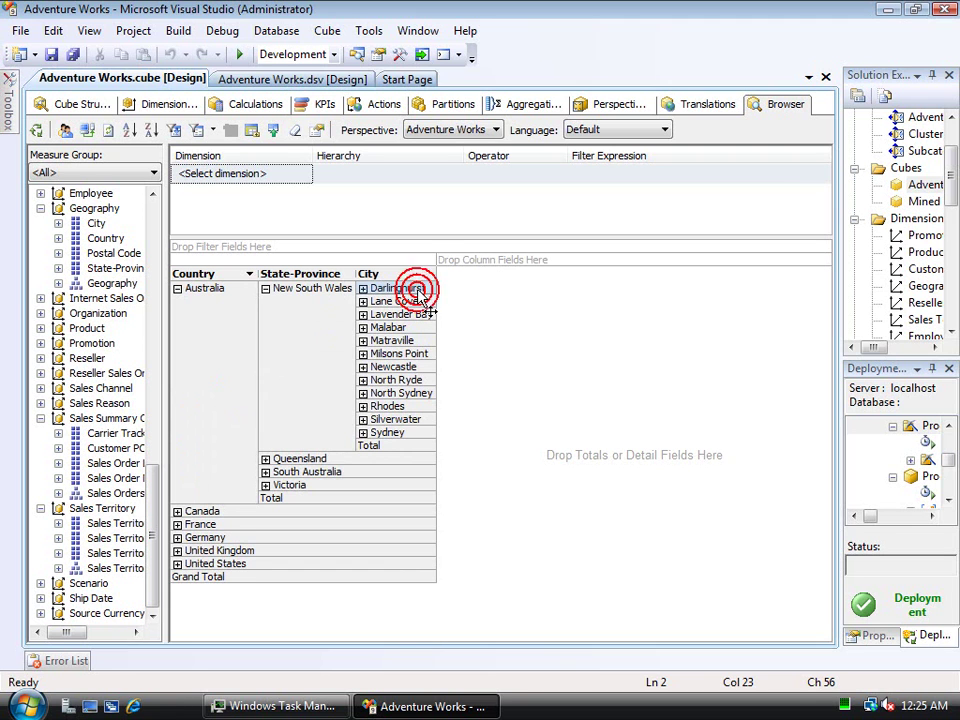
left_click(306, 291)
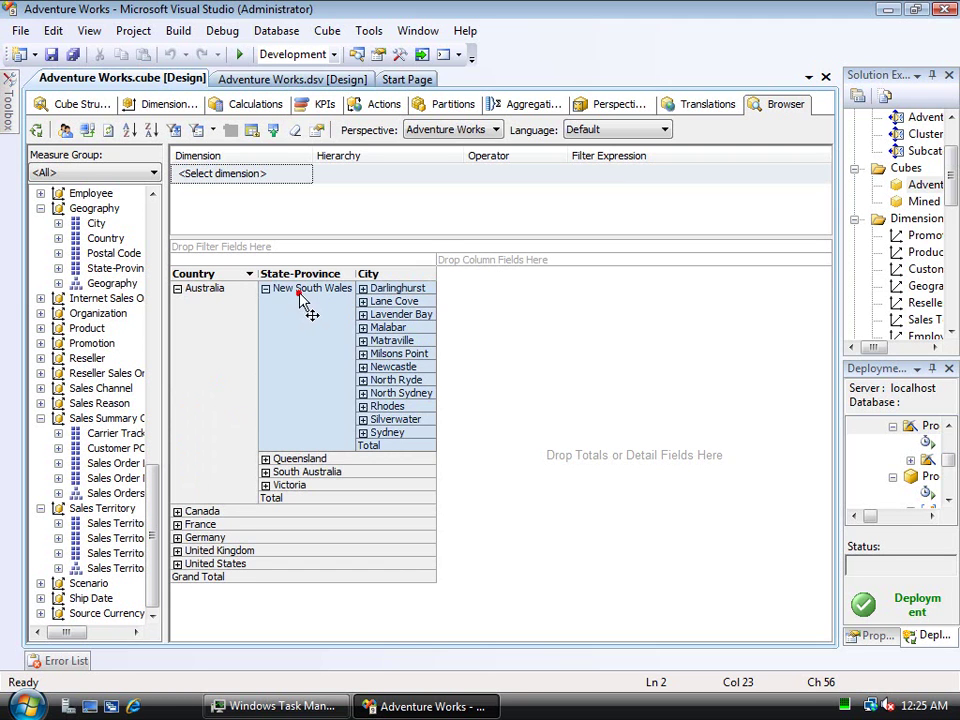
Compare actions for New South Wales, Darlinghurst and Matraville, then run View Map for Darlinghurst.
right_click(305, 297)
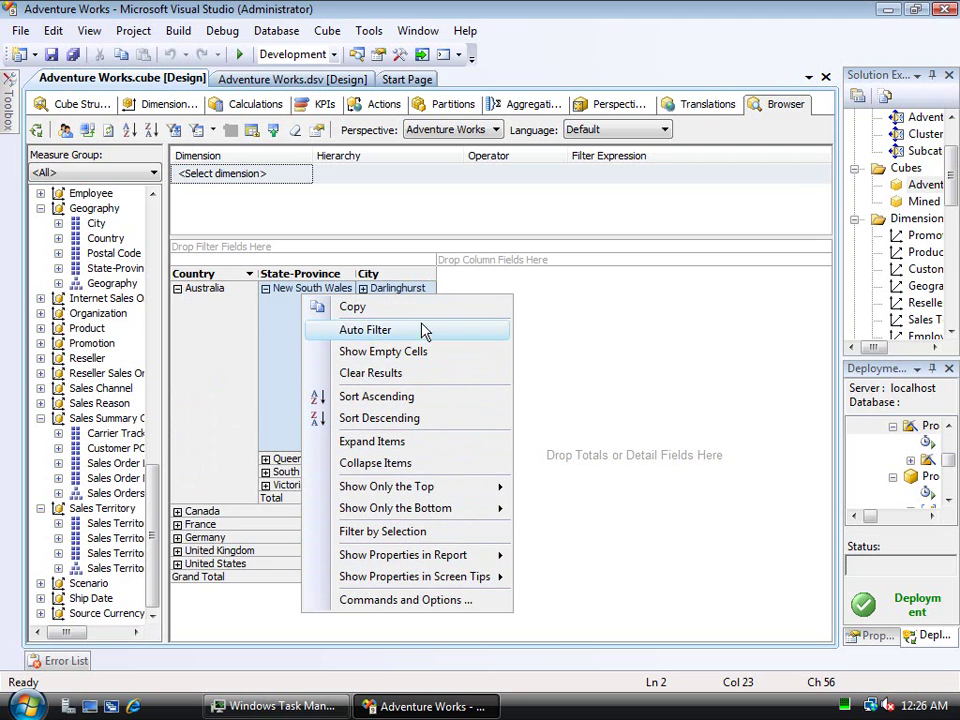
left_click(415, 292)
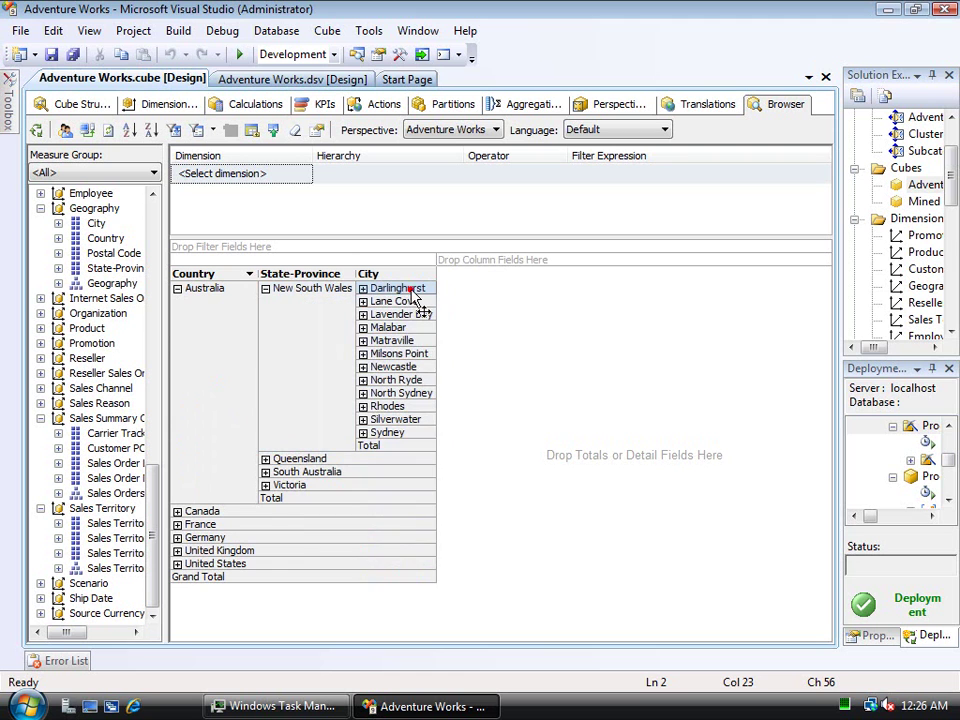
right_click(417, 295)
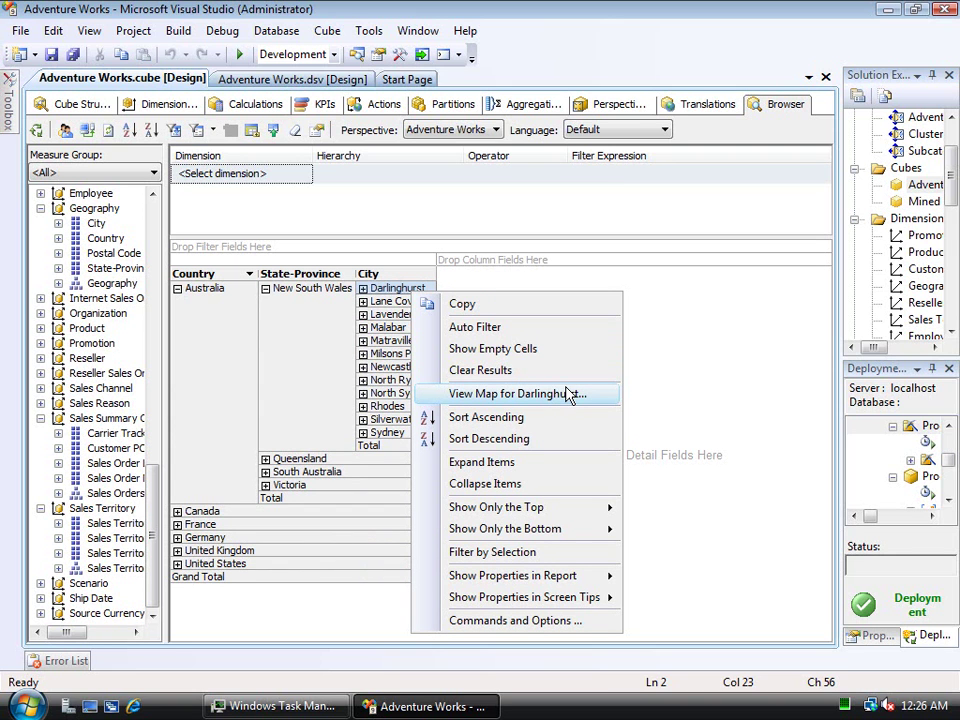
left_click(670, 378)
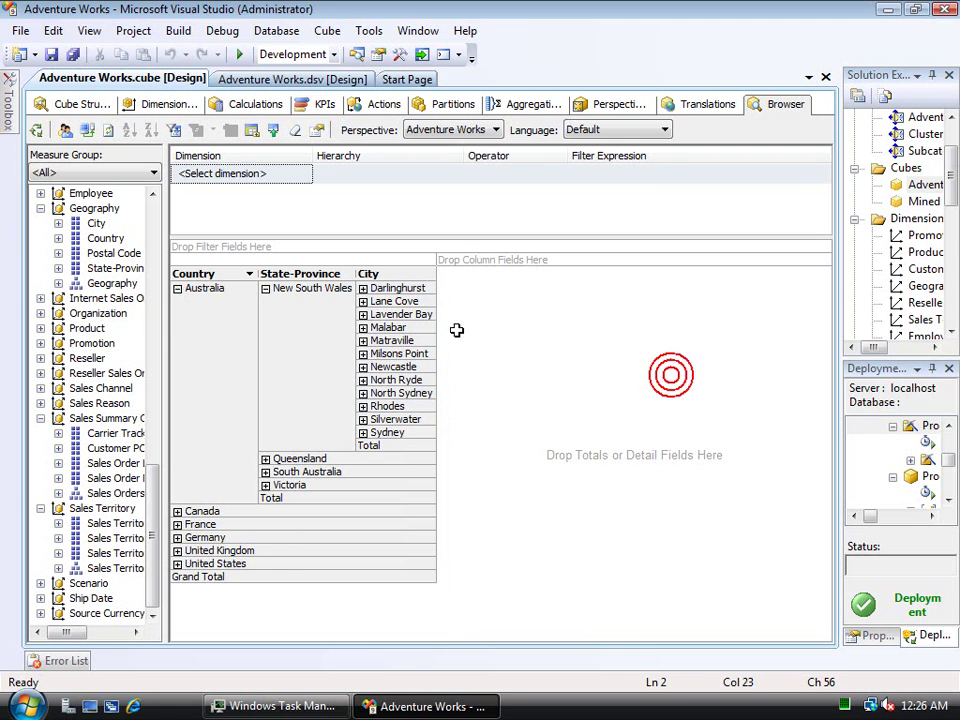
right_click(398, 340)
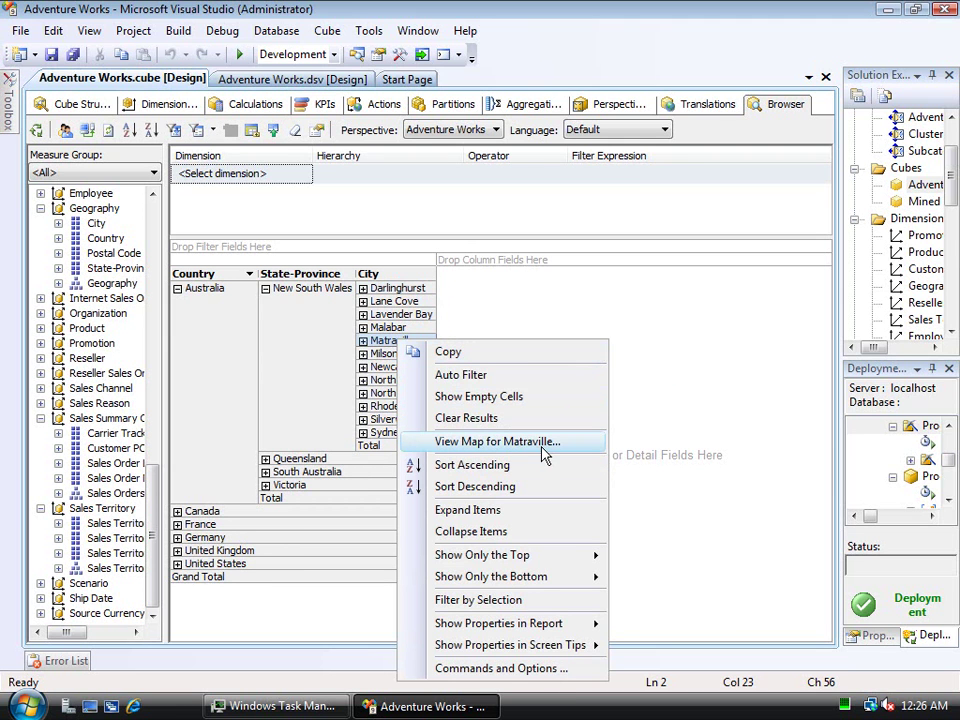
left_click(490, 312)
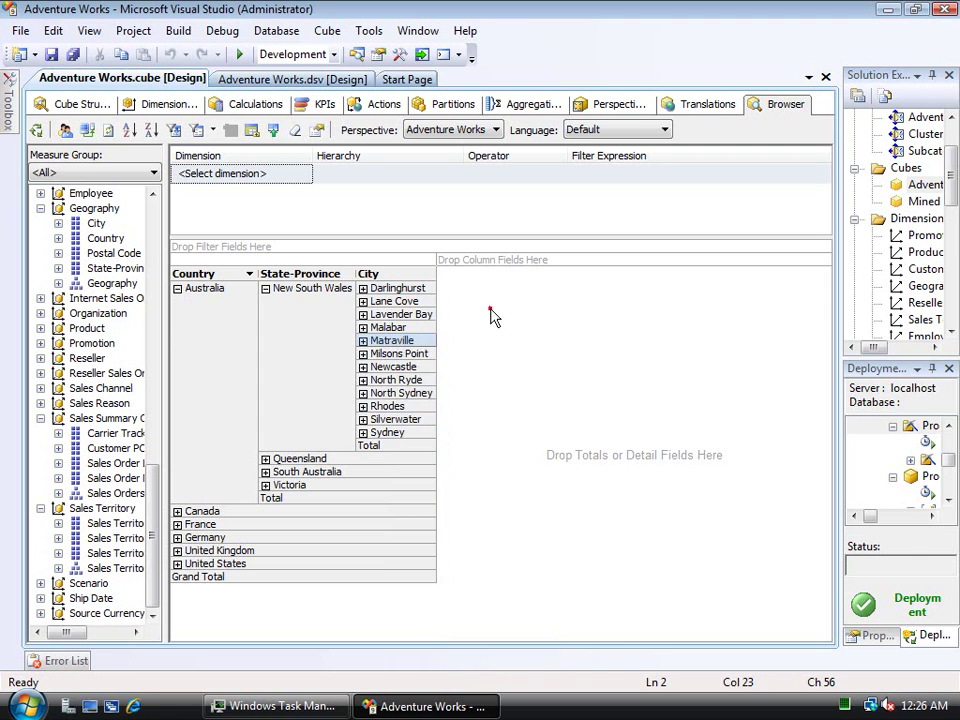
right_click(413, 290)
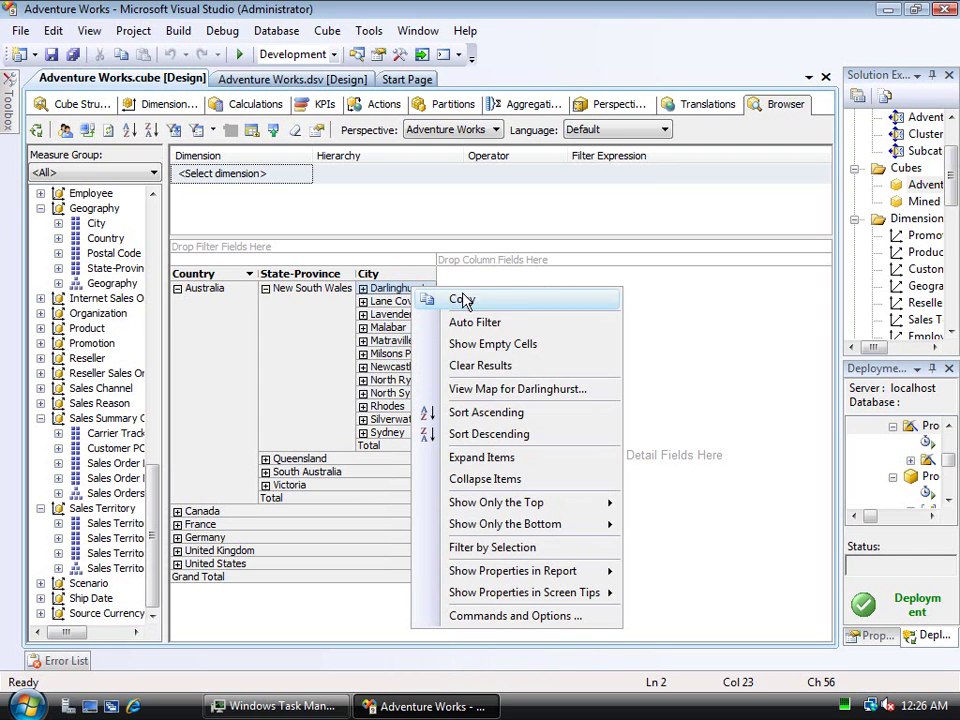
left_click(505, 393)
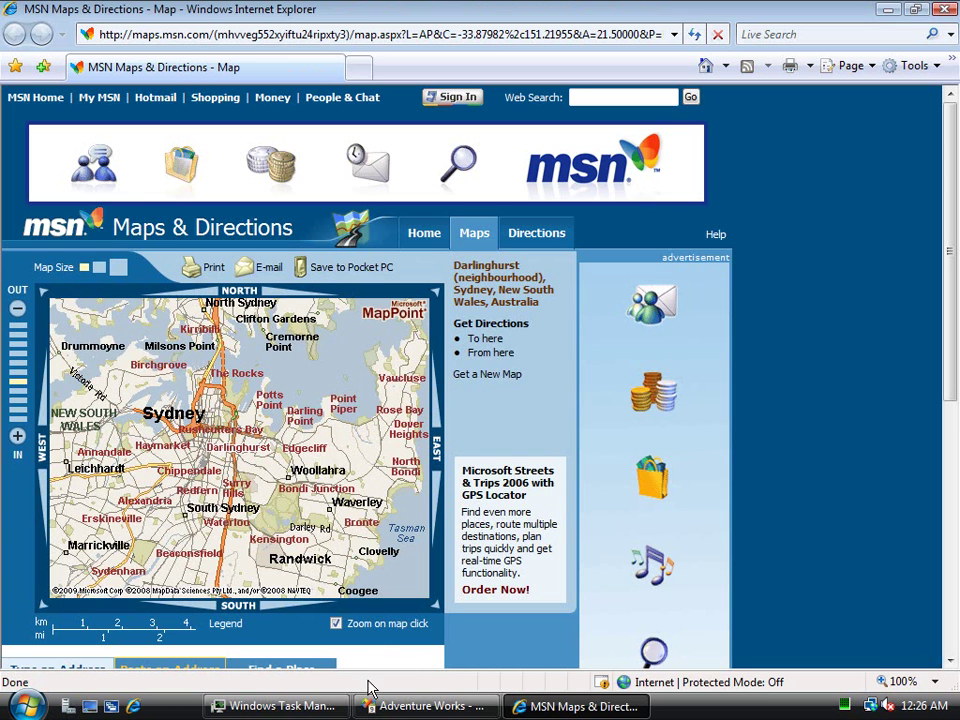
Back in Visual Studio, expand South Australia and bring up the actions for Findon.
left_click(420, 706)
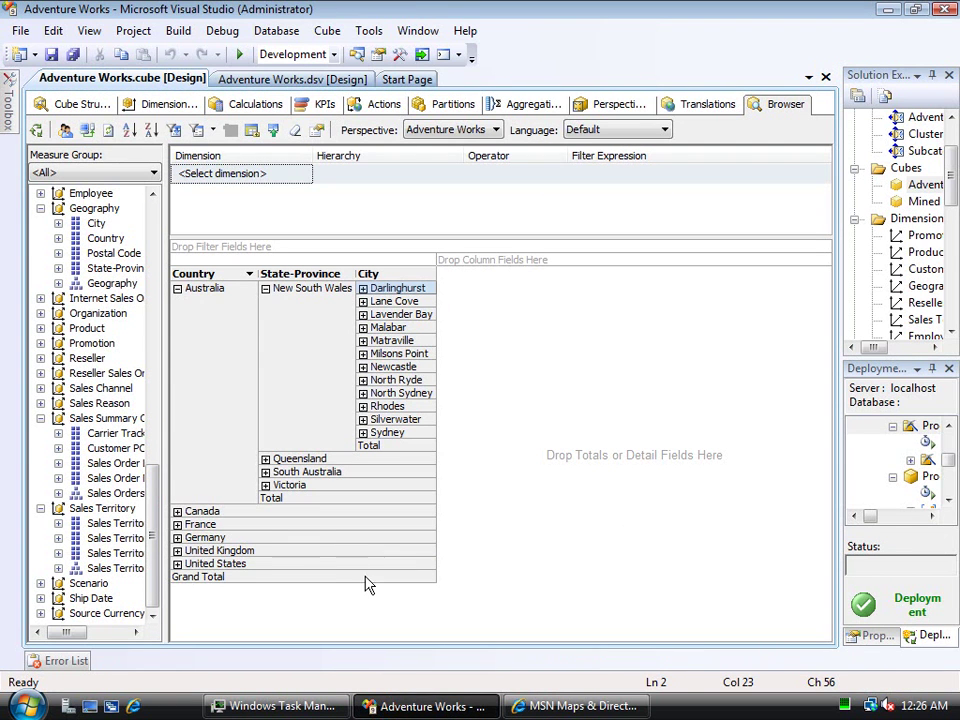
left_click(266, 473)
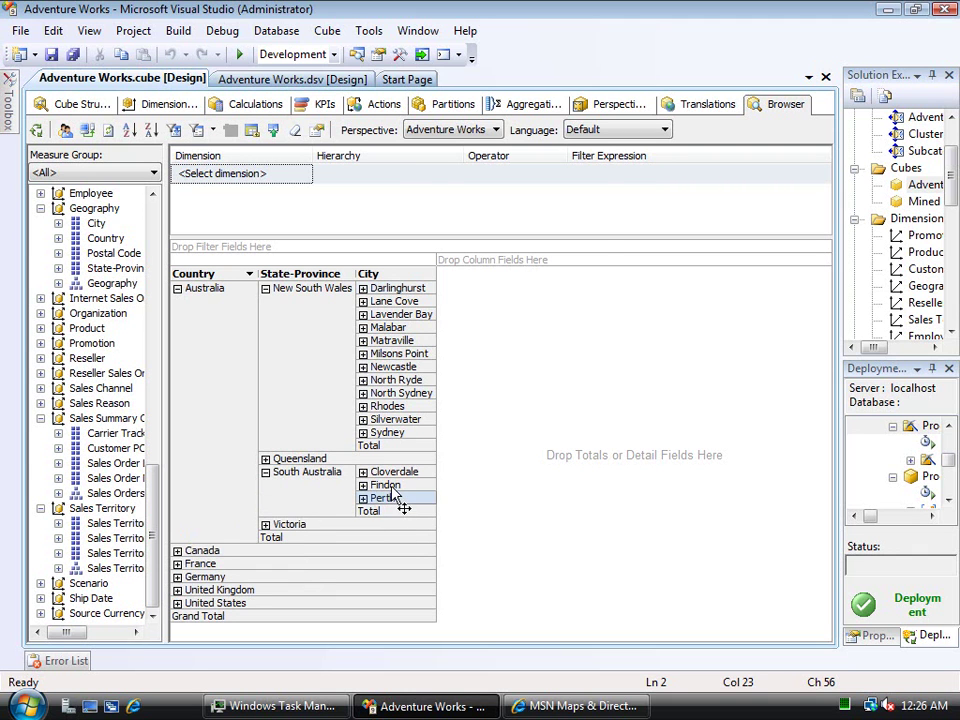
right_click(389, 486)
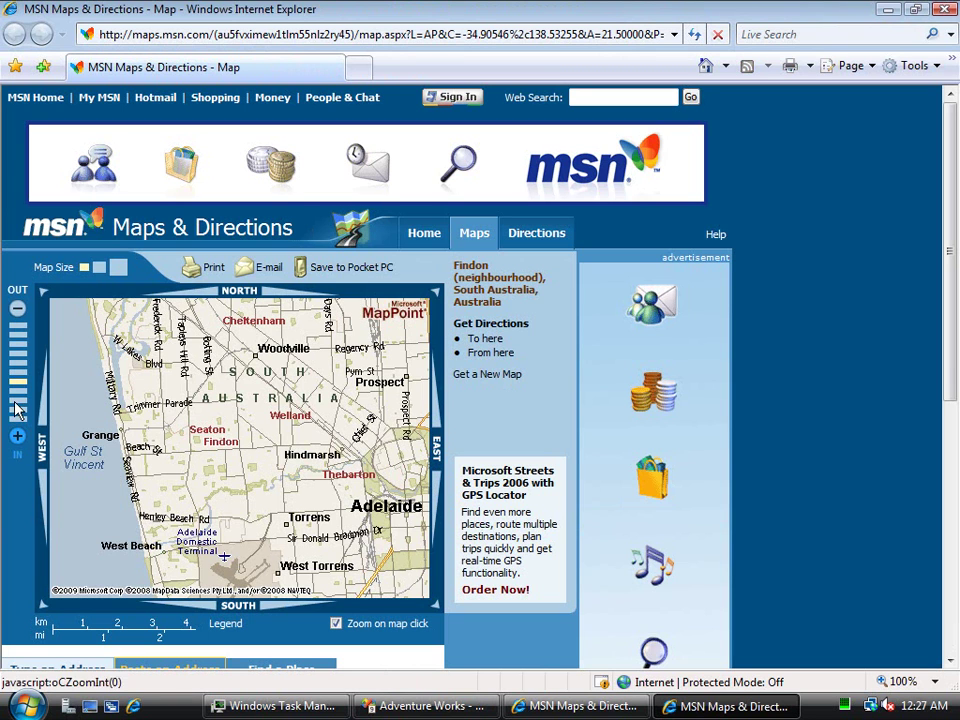
Zoom the Findon map out three levels to a wide South Australia view around Adelaide.
left_click(20, 312)
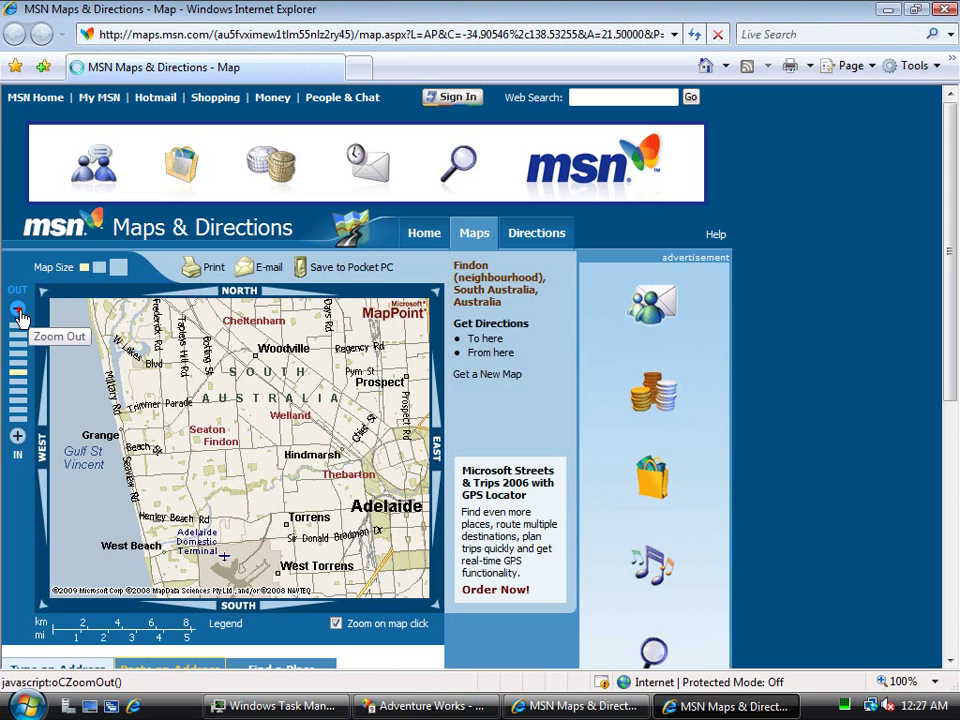
left_click(20, 313)
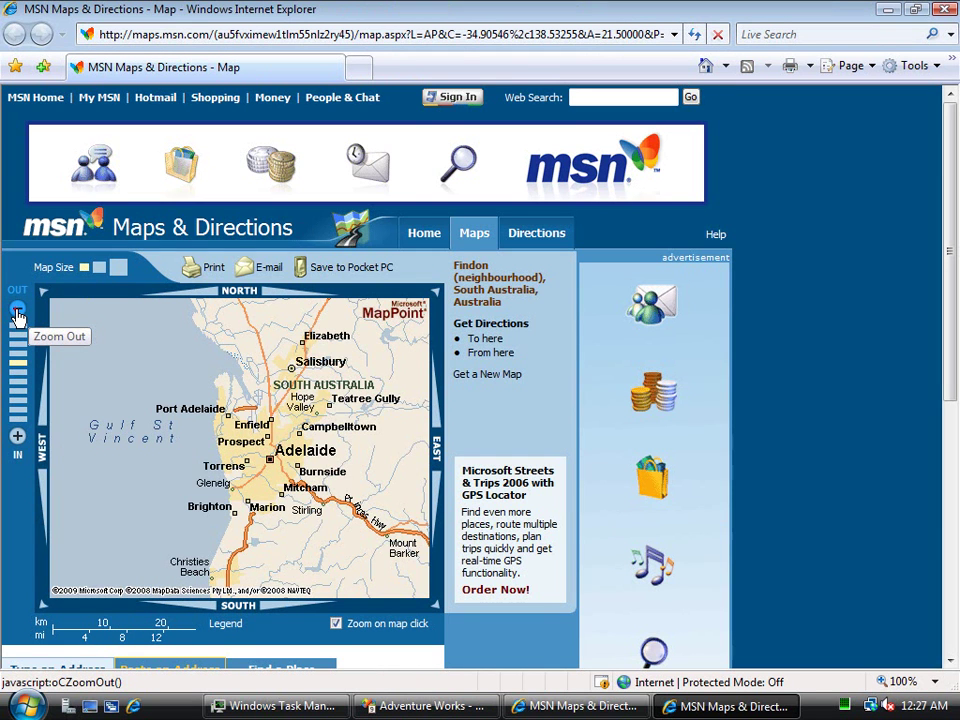
left_click(17, 312)
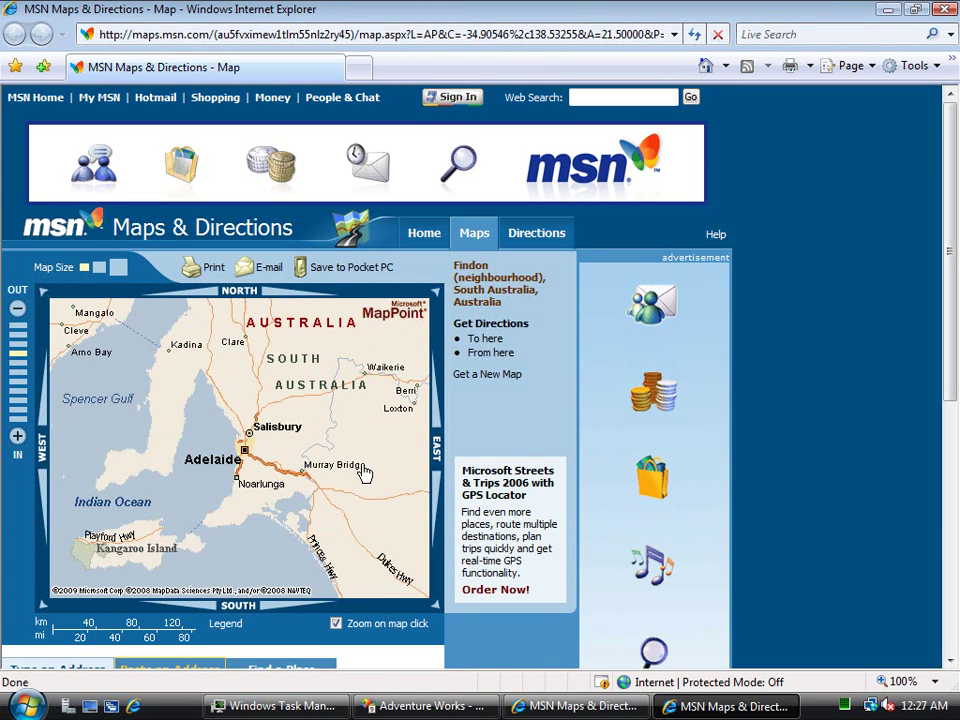